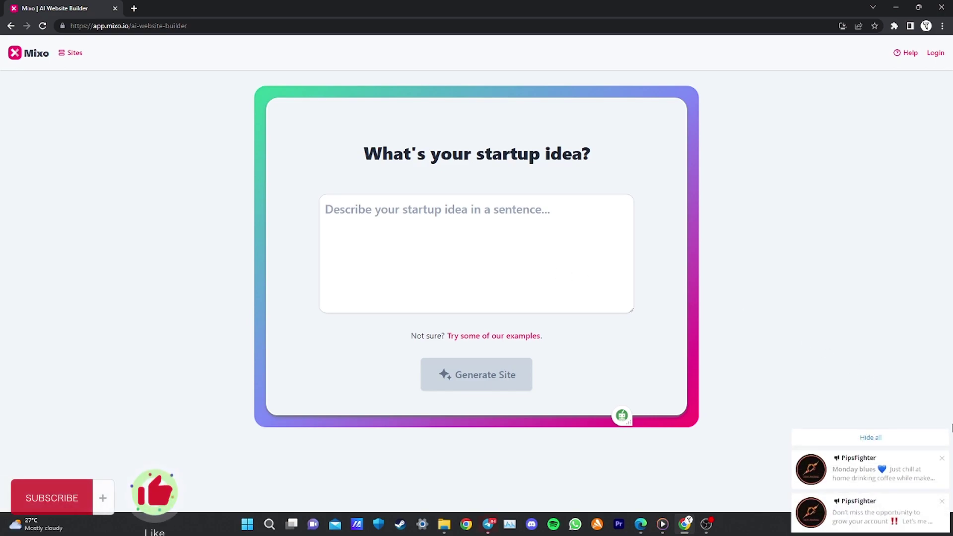
# Dismiss both PipsFighter desktop notification pop-ups.
pyautogui.click(942, 458)
pyautogui.click(943, 502)
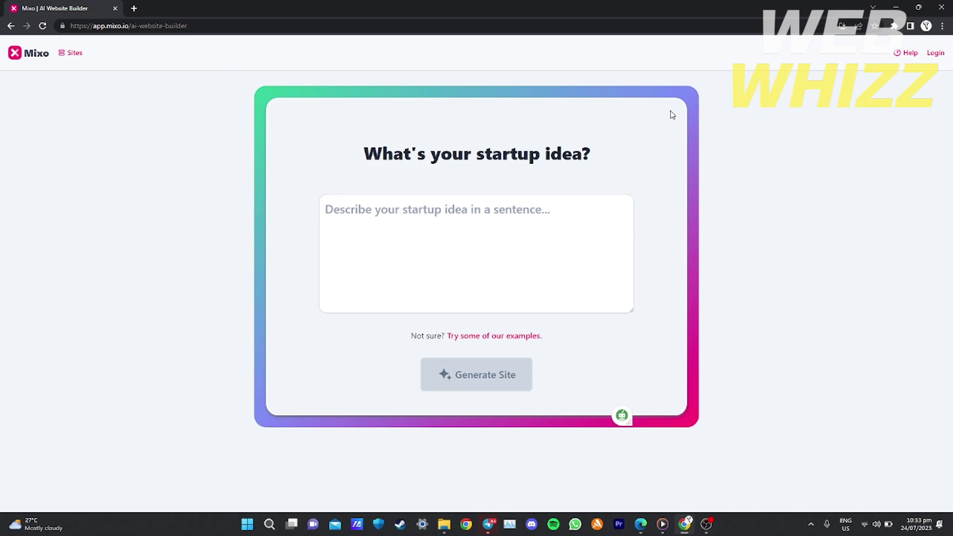
# Log in to Mixo with a Google account and check the avatar menu.
pyautogui.click(936, 55)
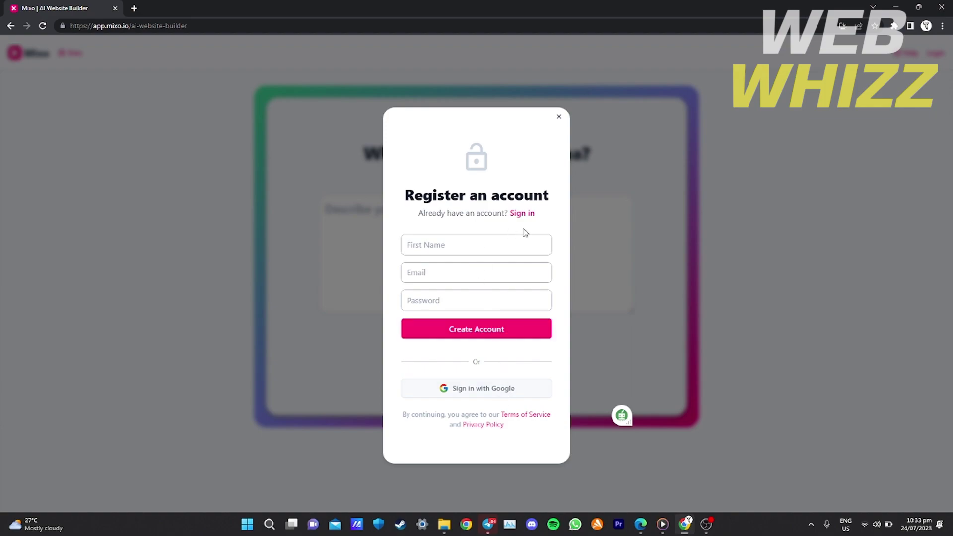
pyautogui.click(466, 390)
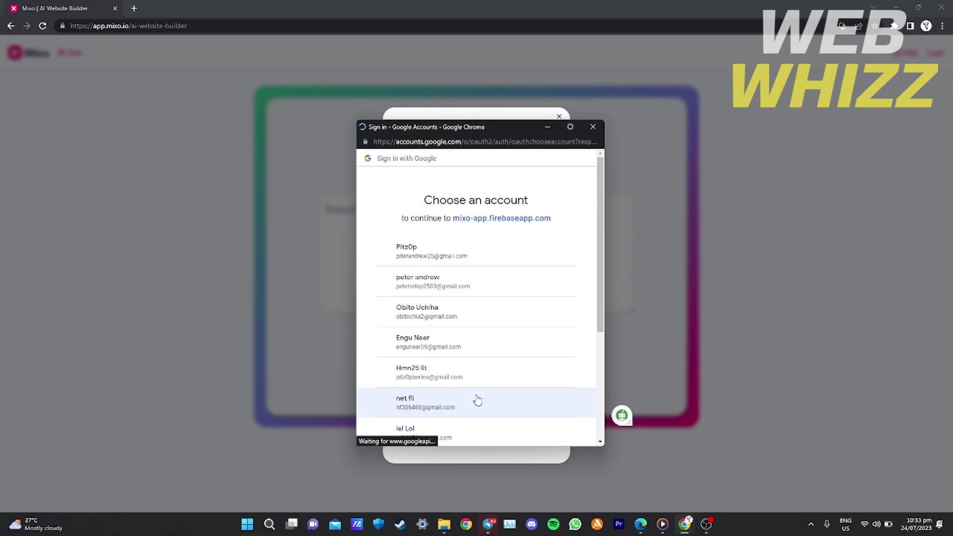
pyautogui.click(427, 254)
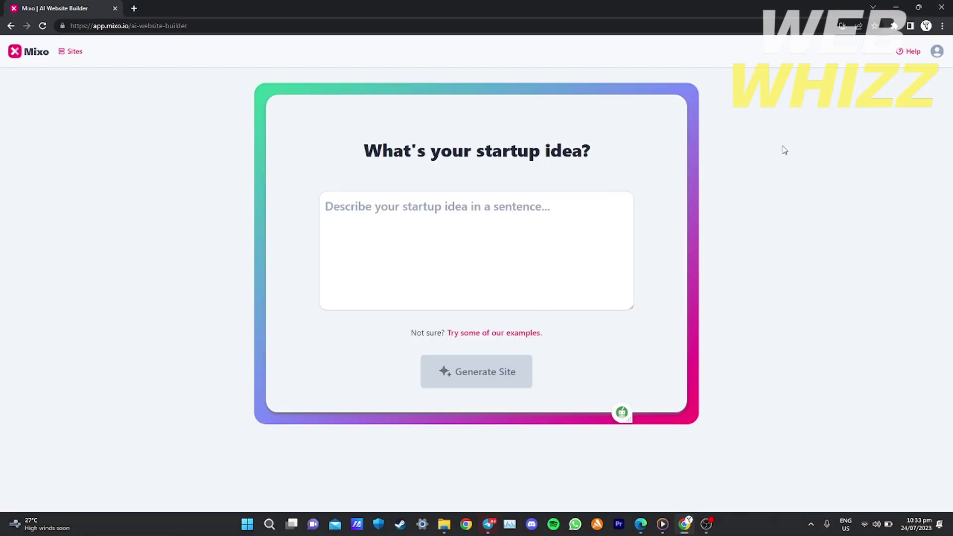
pyautogui.click(937, 53)
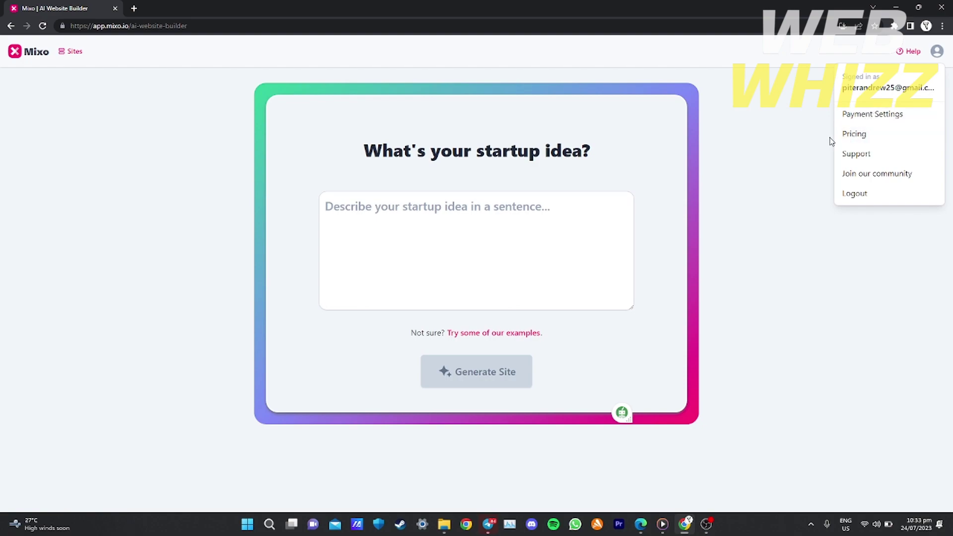
# Enter 'different type of arts like painting' as the startup idea.
pyautogui.click(590, 210)
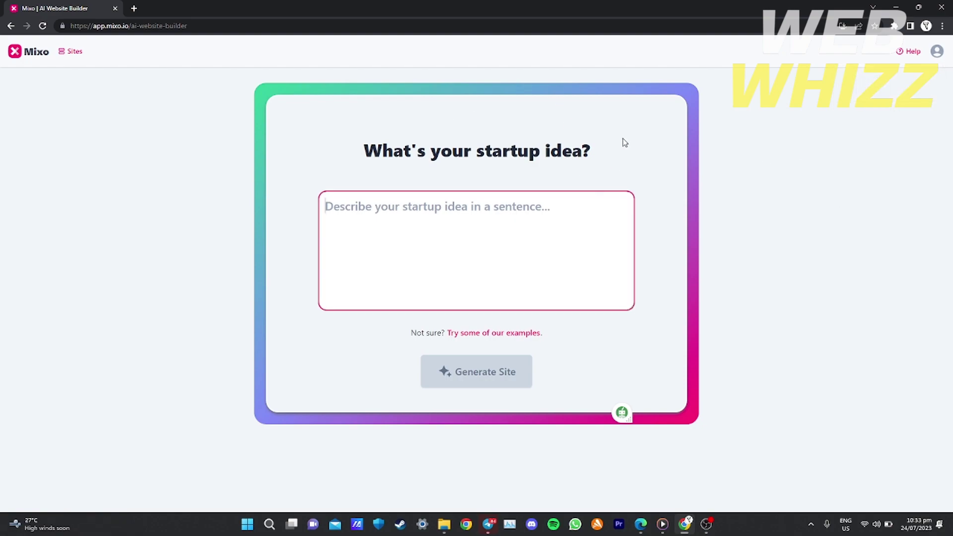
pyautogui.click(624, 142)
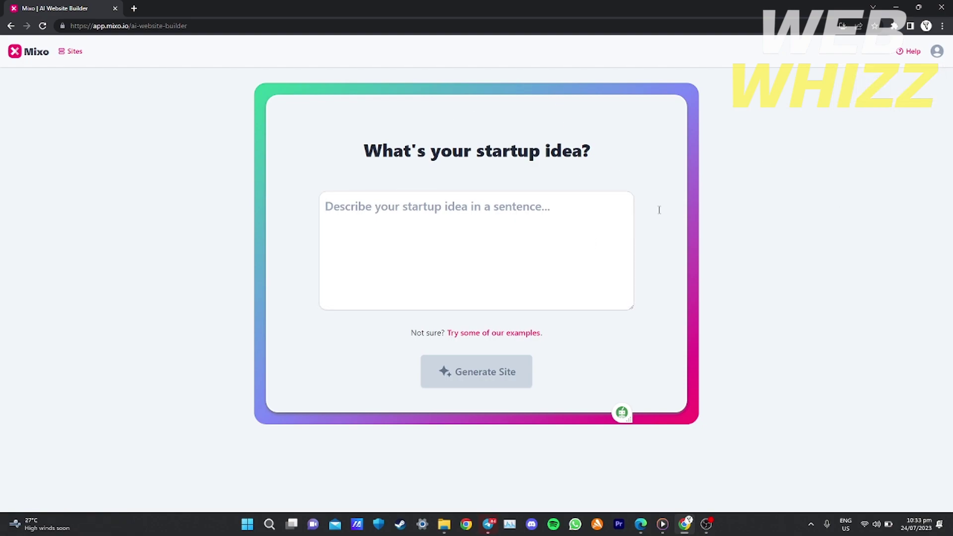
pyautogui.click(524, 213)
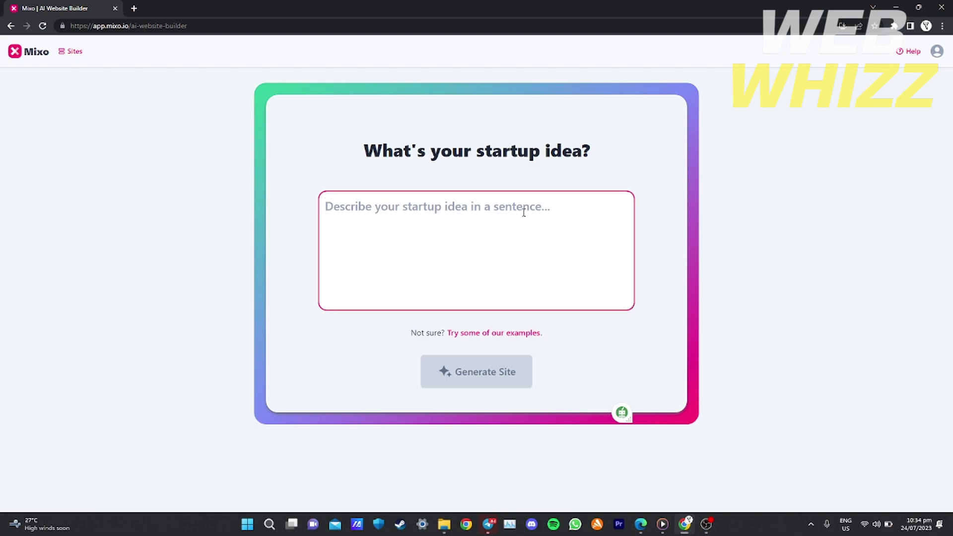
pyautogui.write('ar')
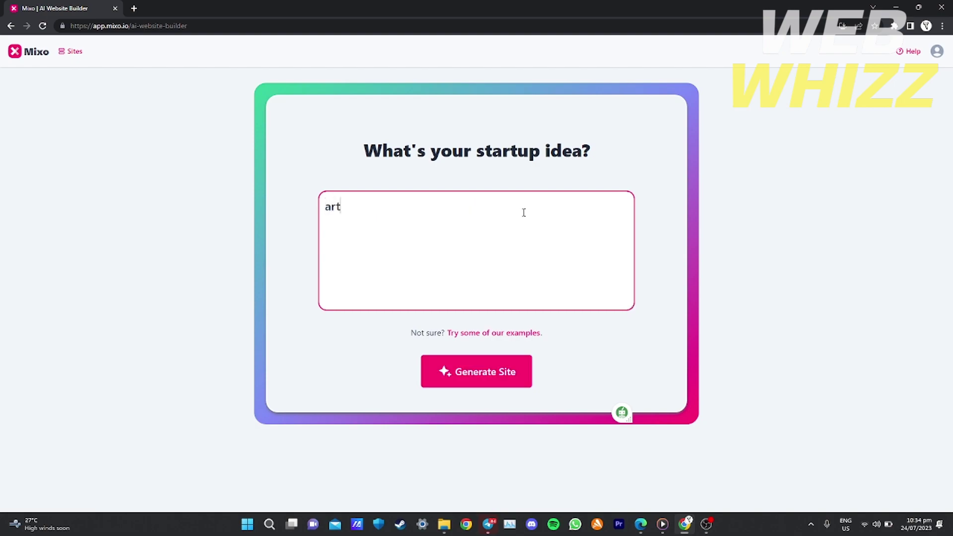
pyautogui.write('t')
pyautogui.press('BackSpace')
pyautogui.press('BackSpace')
pyautogui.press('BackSpace')
pyautogui.write('pie')
pyautogui.press('BackSpace')
pyautogui.press('BackSpace')
pyautogui.write('different type')
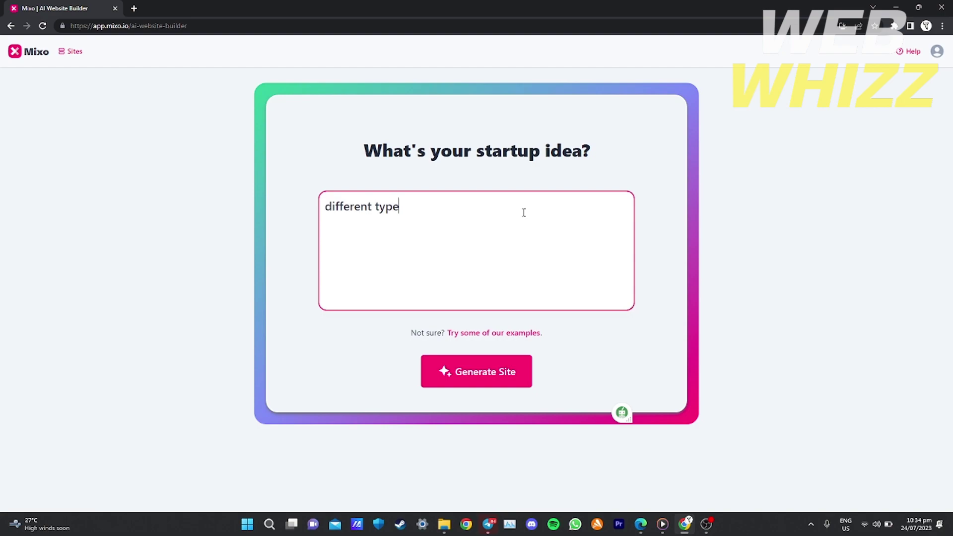
pyautogui.write(' of arts and painting')
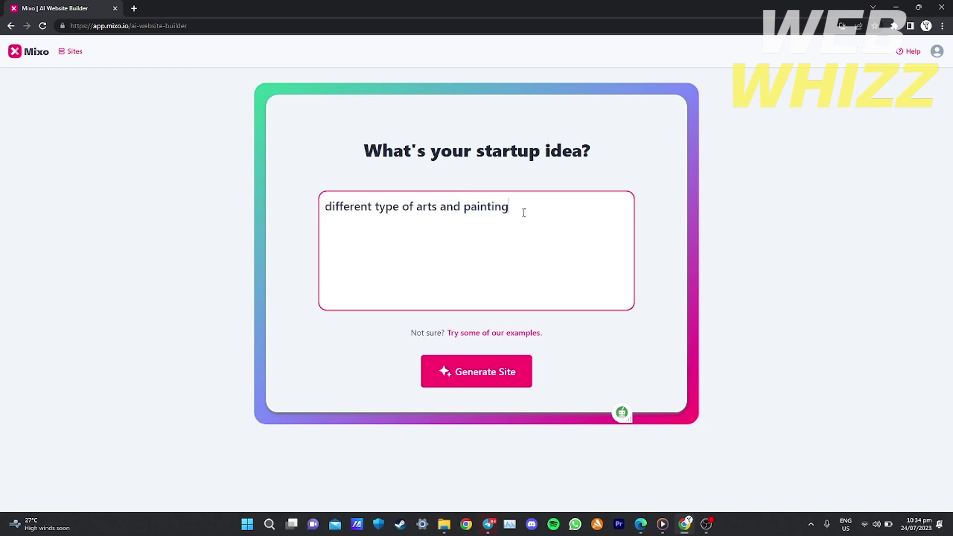
pyautogui.press('Left')
pyautogui.press('Left')
pyautogui.press('BackSpace')
pyautogui.press('BackSpace')
pyautogui.press('BackSpace')
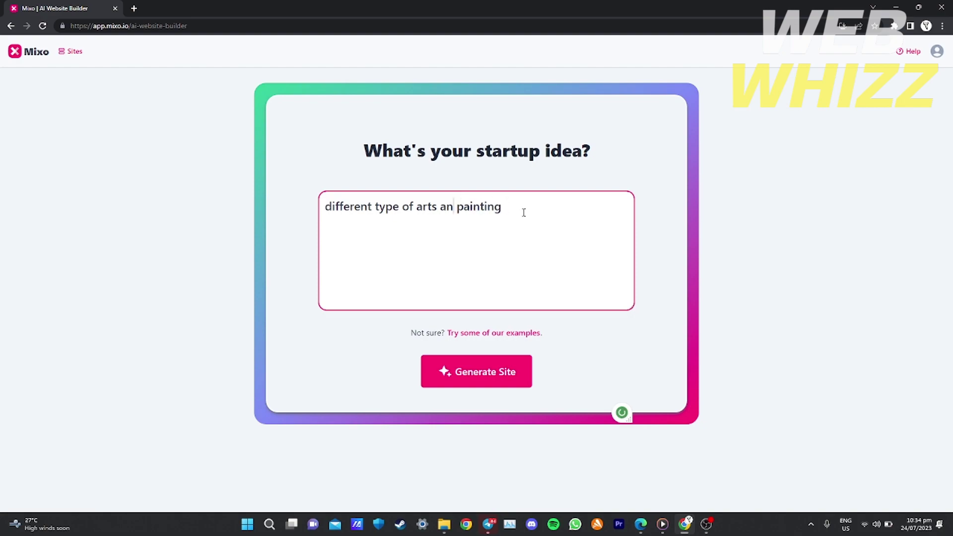
pyautogui.write('like')
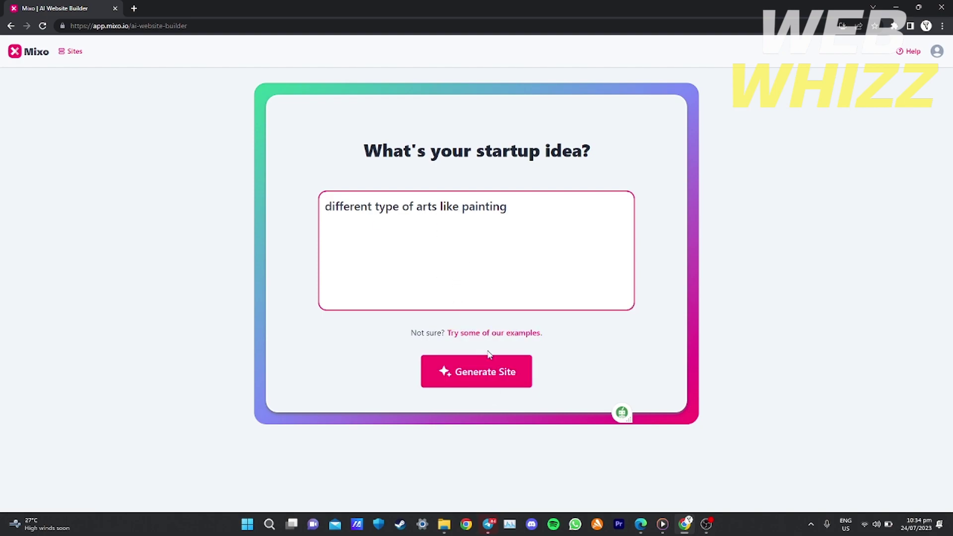
# Generate the ArtGallery site from the idea and scroll through its preview sections.
pyautogui.click(489, 367)
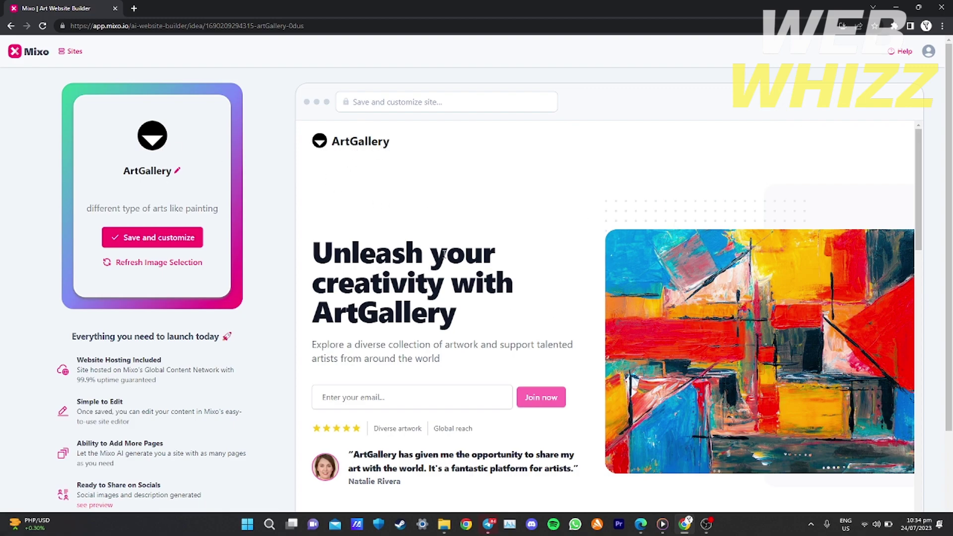
pyautogui.scroll(-15, 540, 354)
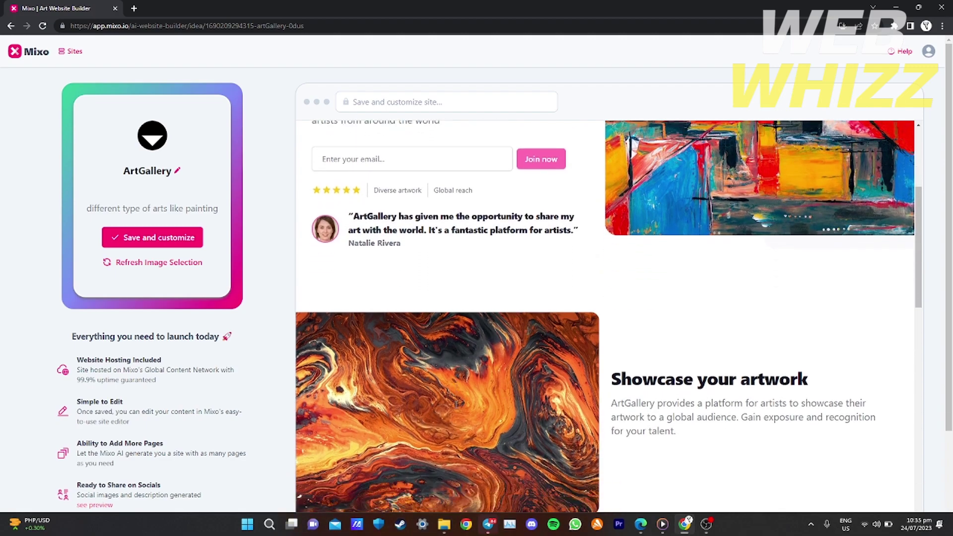
pyautogui.scroll(-12, 540, 354)
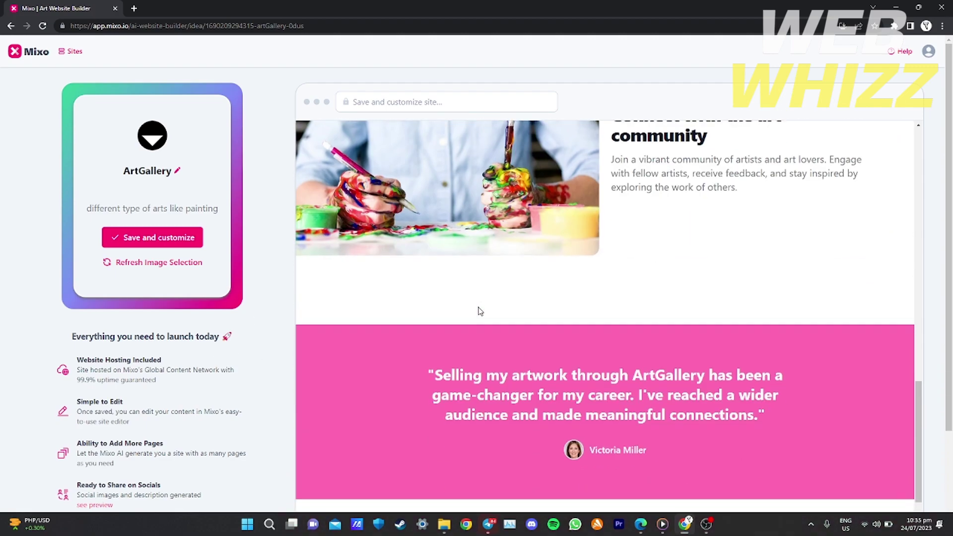
pyautogui.scroll(20, 469, 336)
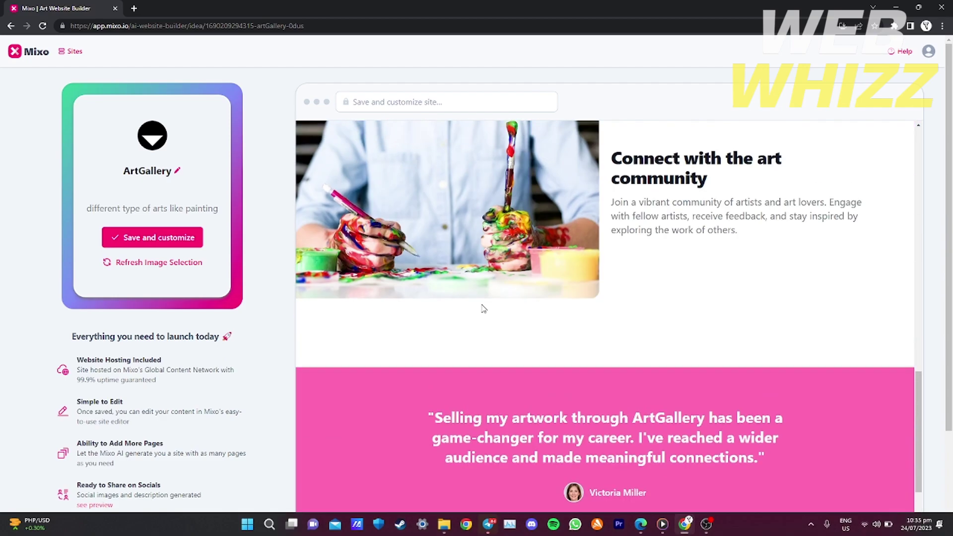
pyautogui.scroll(5, 501, 319)
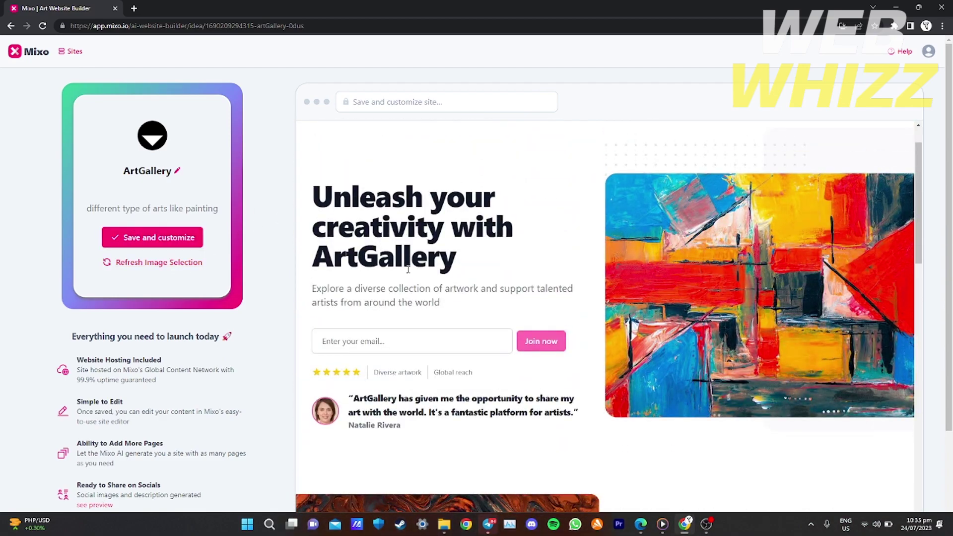
pyautogui.scroll(2, 377, 163)
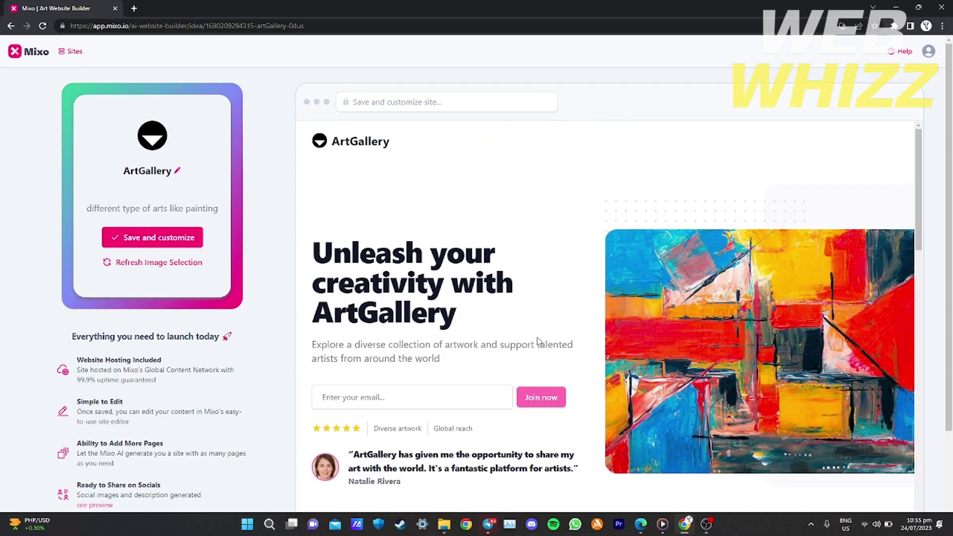
pyautogui.scroll(-3, 151, 370)
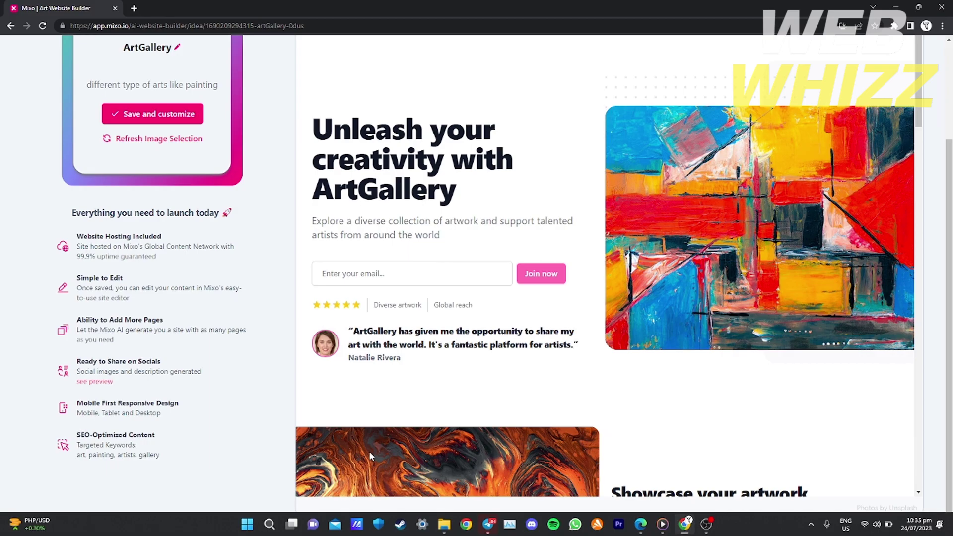
pyautogui.scroll(-10, 497, 453)
pyautogui.scroll(15, 498, 453)
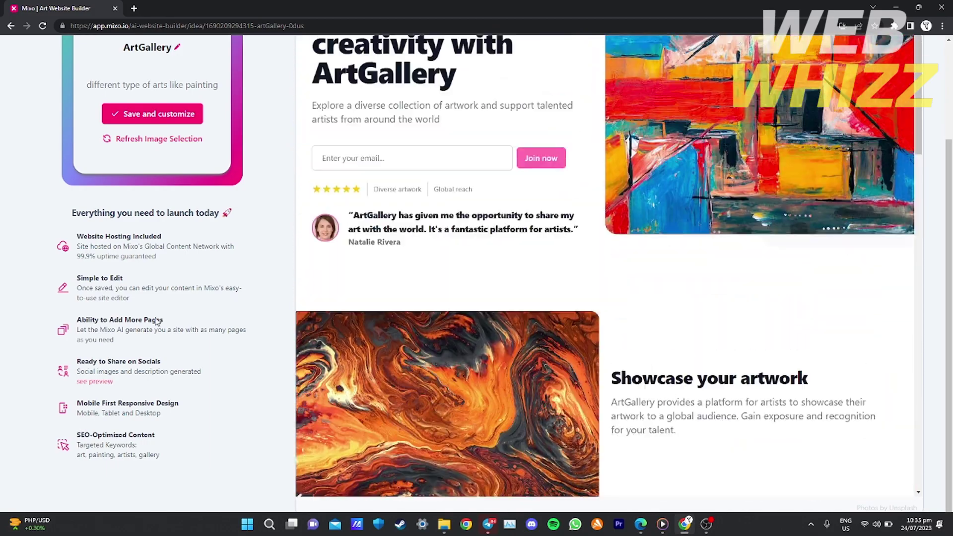
pyautogui.scroll(2, 314, 292)
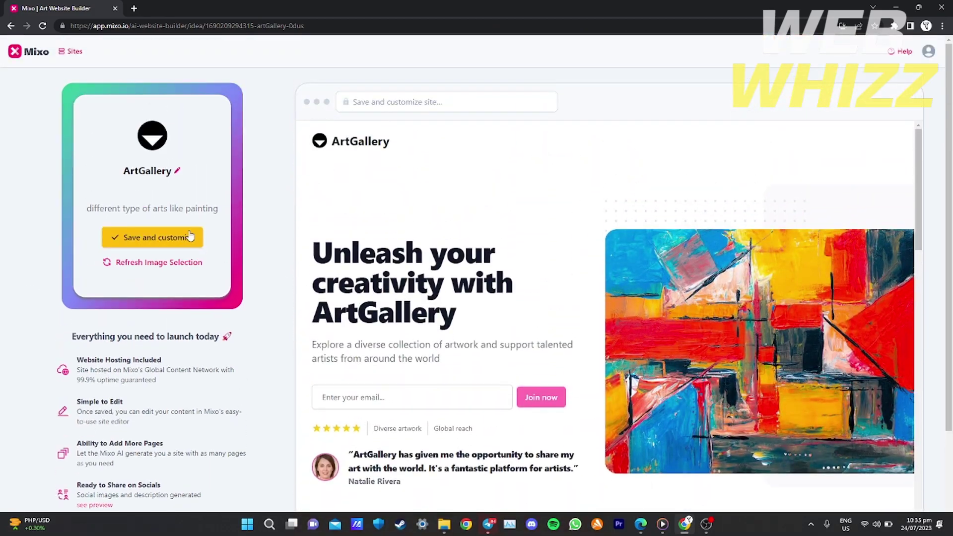
# Refresh the preview's image selection and scroll to review the new images.
pyautogui.click(156, 266)
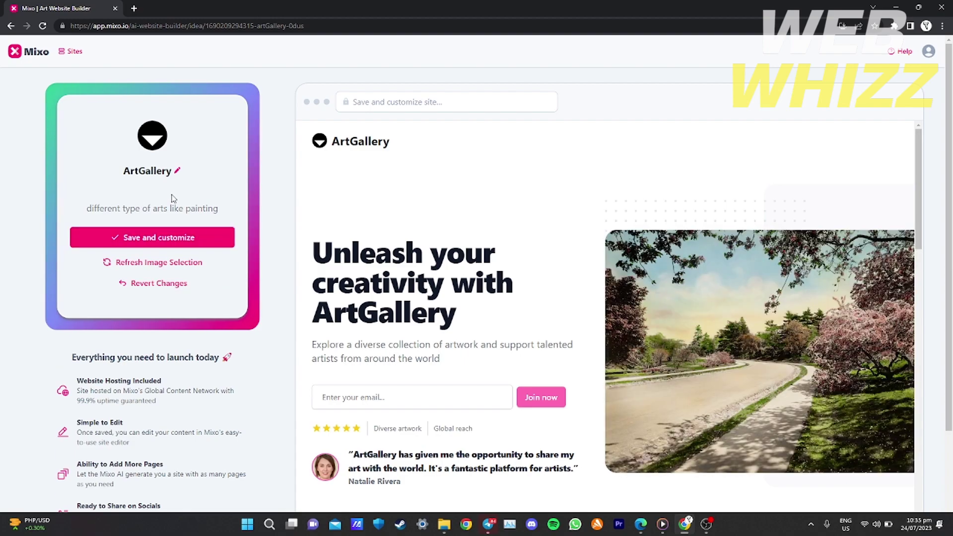
pyautogui.scroll(-8, 839, 371)
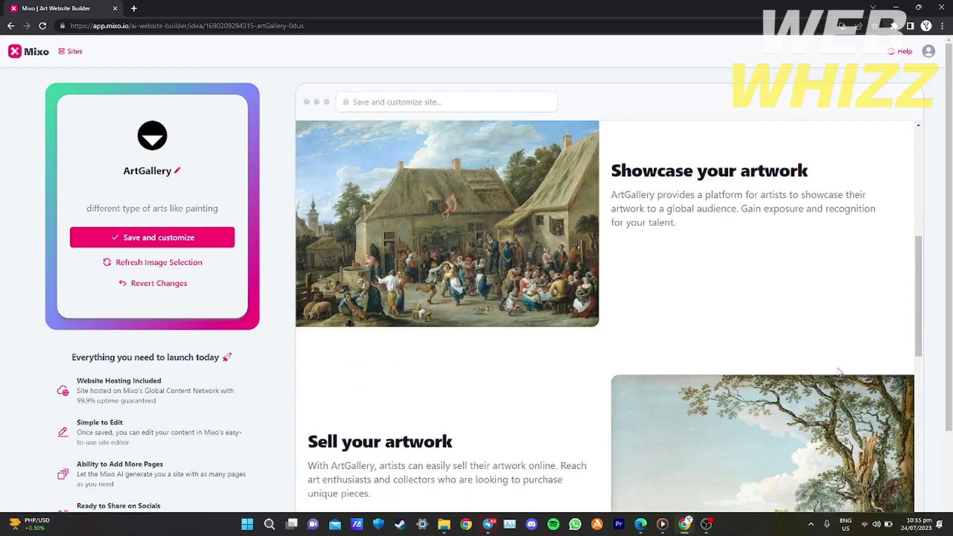
pyautogui.scroll(-15, 839, 372)
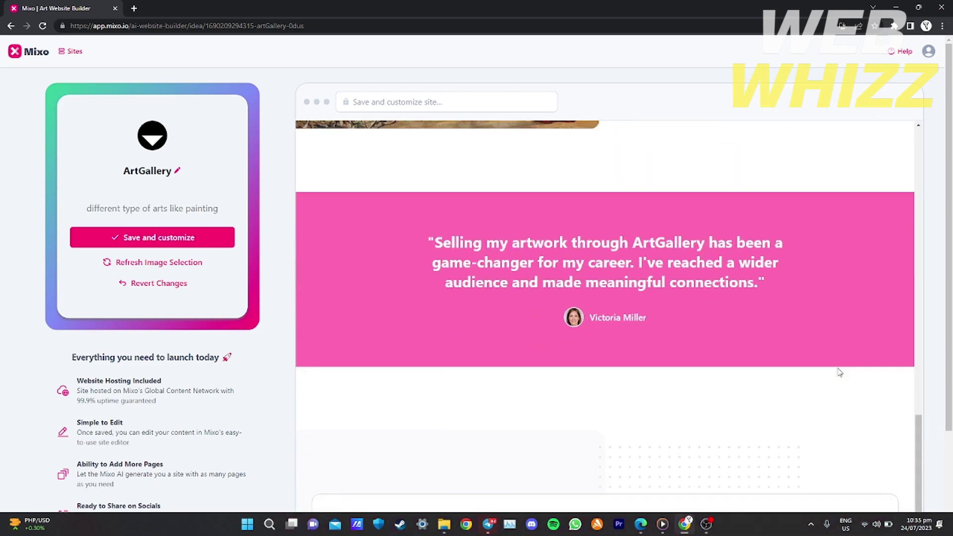
pyautogui.scroll(1, 490, 340)
pyautogui.scroll(8, 389, 289)
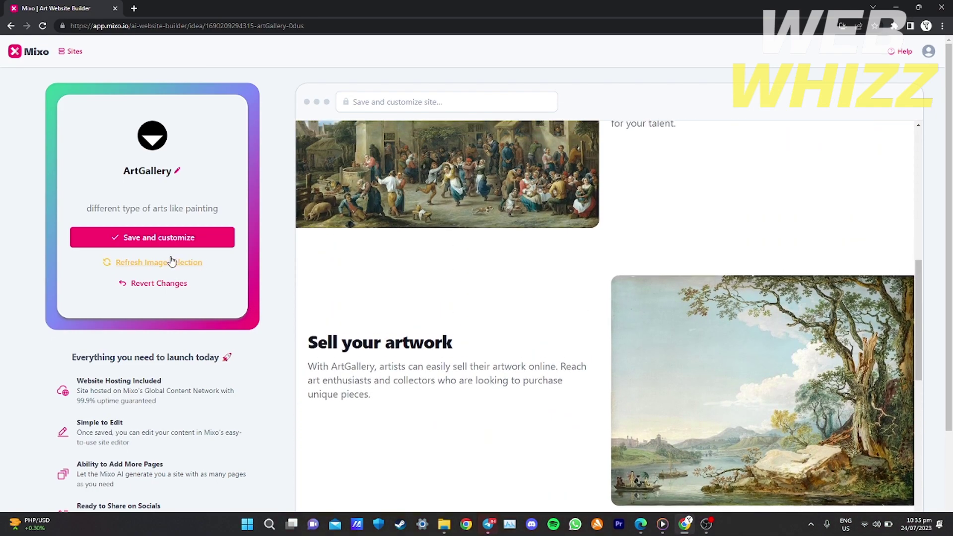
pyautogui.scroll(4, 459, 300)
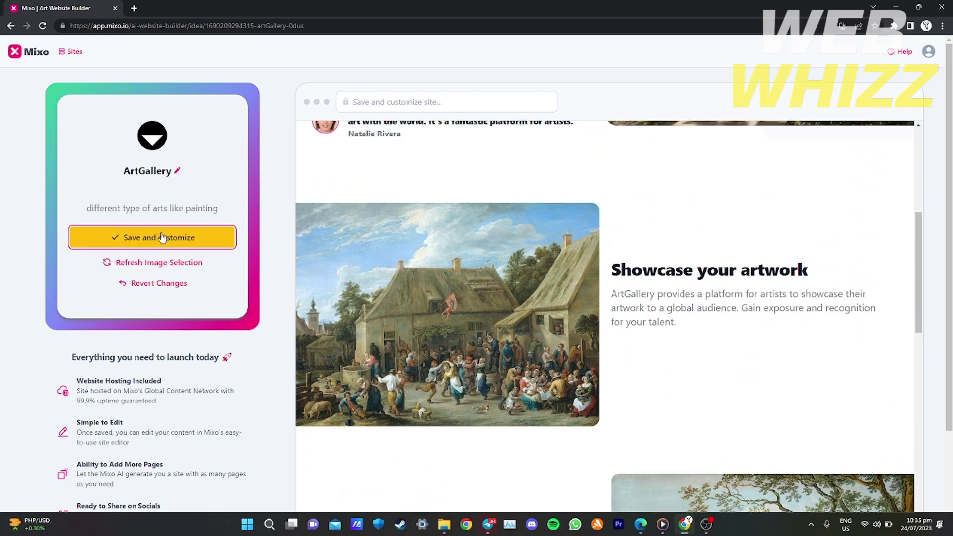
# Save the ArtGallery site and browse the Basic, Growth and Premium plans and FAQ.
pyautogui.click(162, 238)
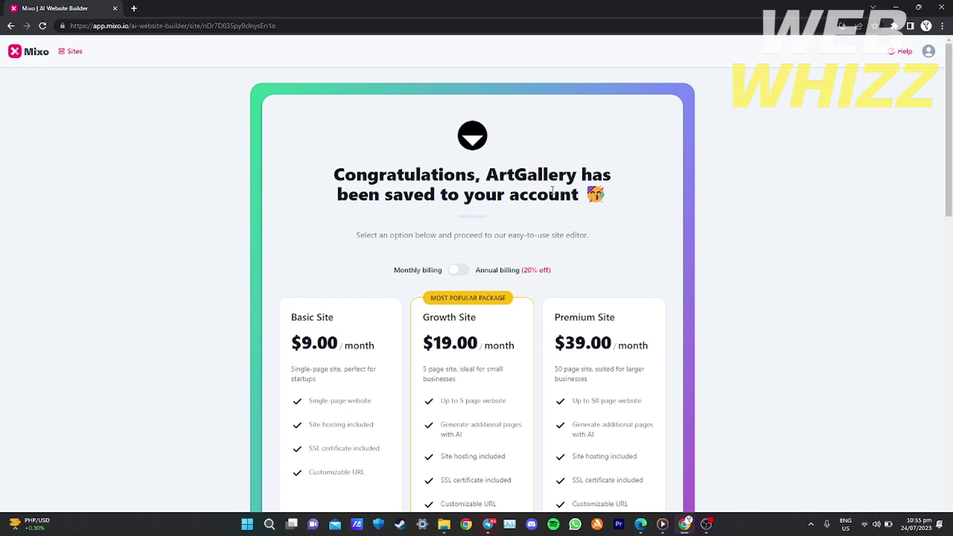
pyautogui.scroll(-2, 429, 204)
pyautogui.scroll(-1, 357, 298)
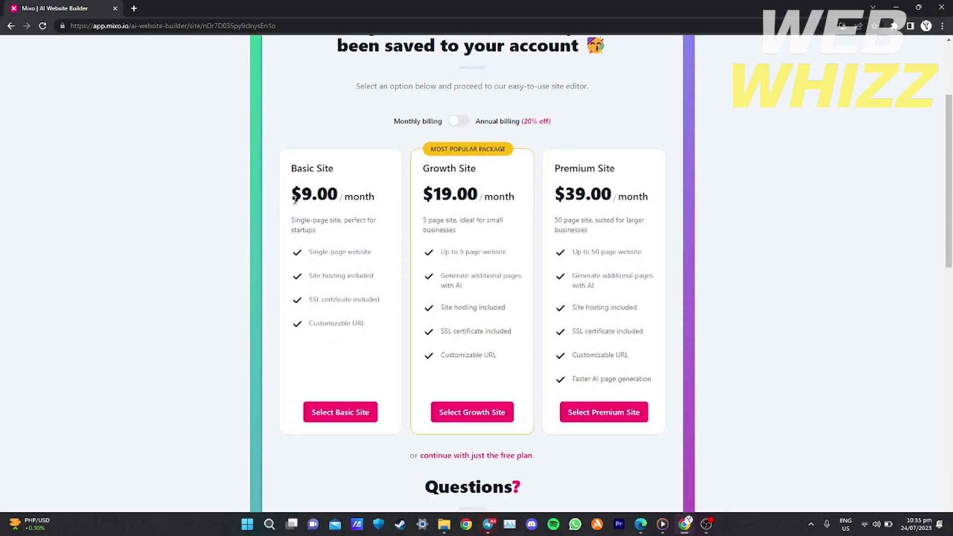
pyautogui.scroll(-1, 340, 218)
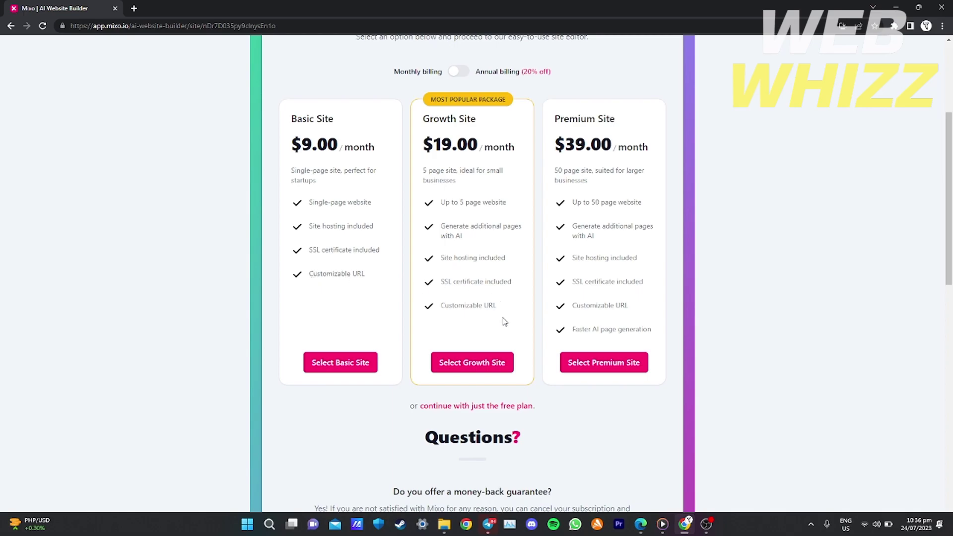
pyautogui.scroll(-6, 477, 278)
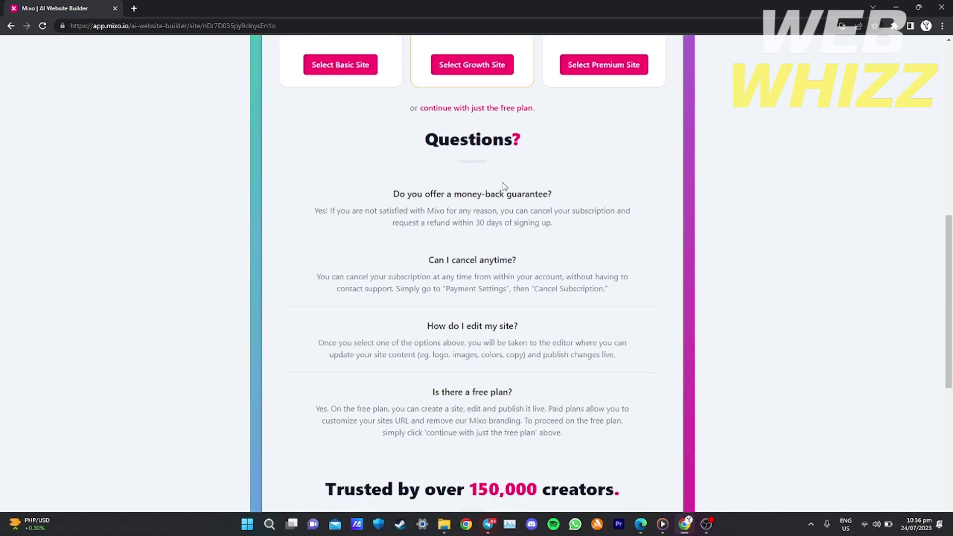
pyautogui.scroll(6, 503, 185)
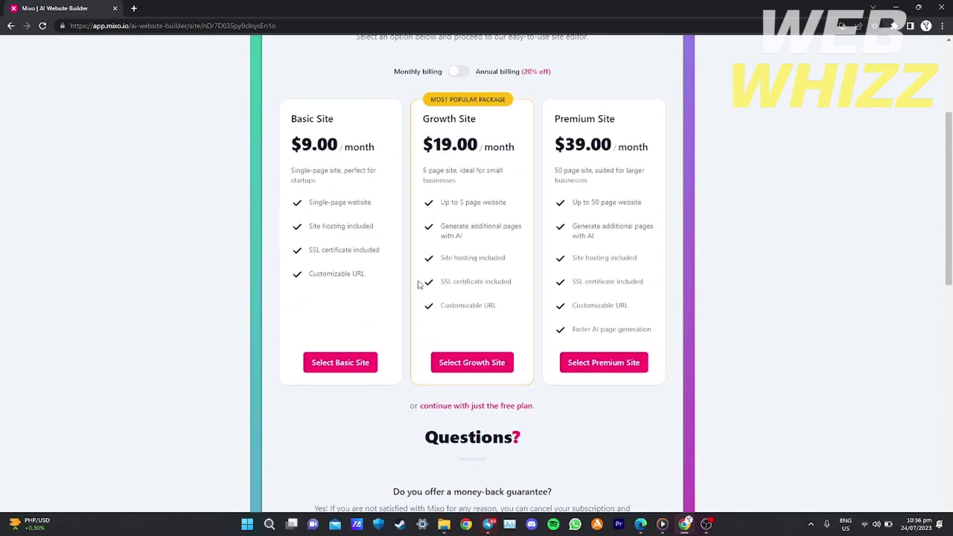
# Continue on the free plan into the site editor and scroll the Homepage preview.
pyautogui.click(472, 407)
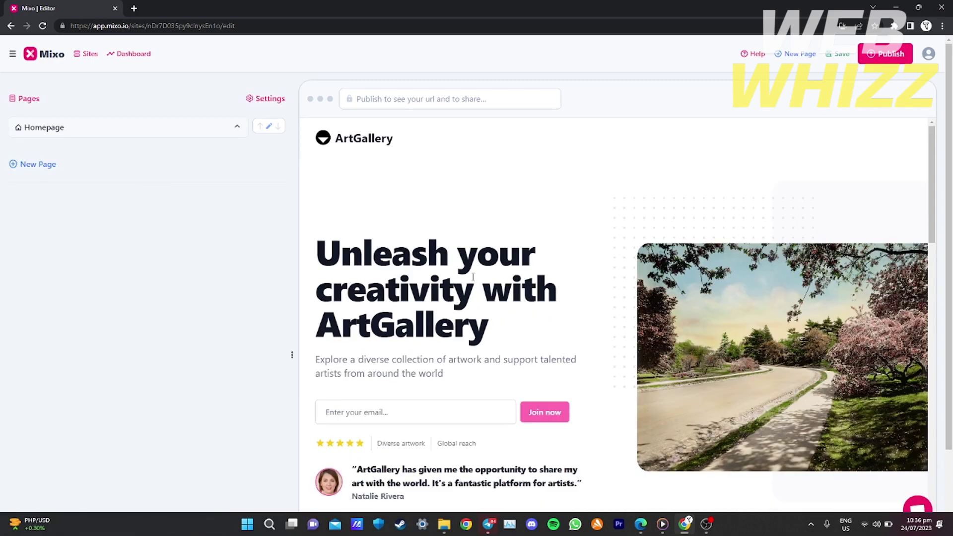
pyautogui.scroll(-20, 471, 274)
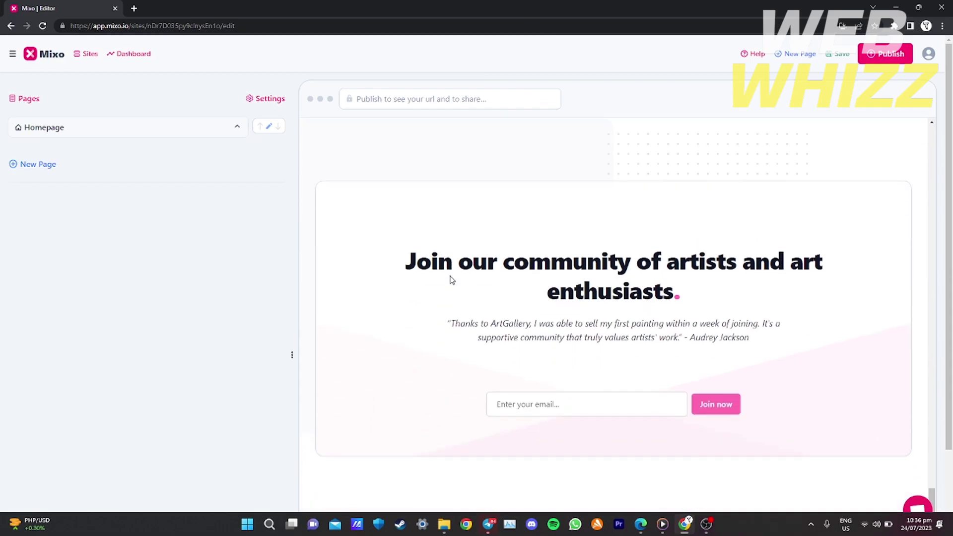
pyautogui.scroll(10, 449, 279)
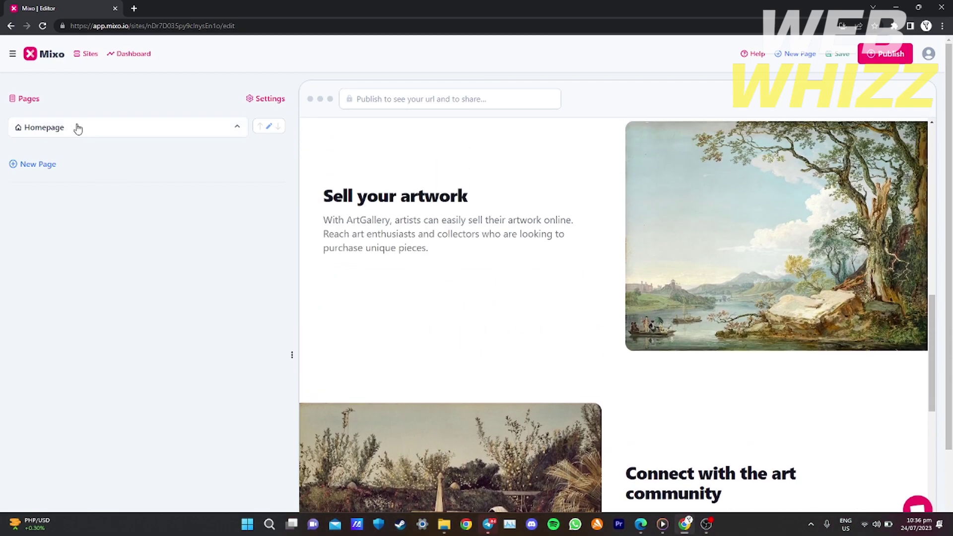
pyautogui.scroll(10, 437, 198)
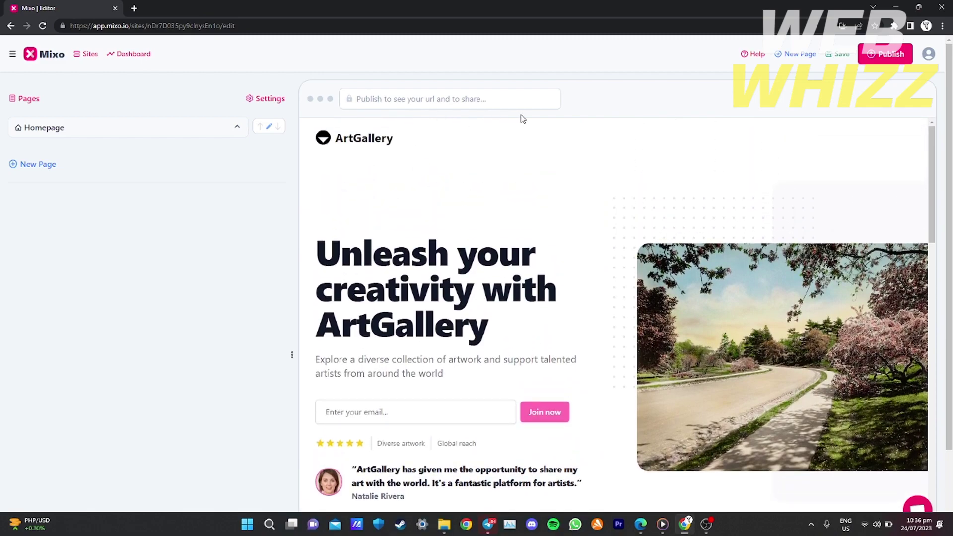
# Add a new page to the site using the Landing Page template.
pyautogui.click(38, 166)
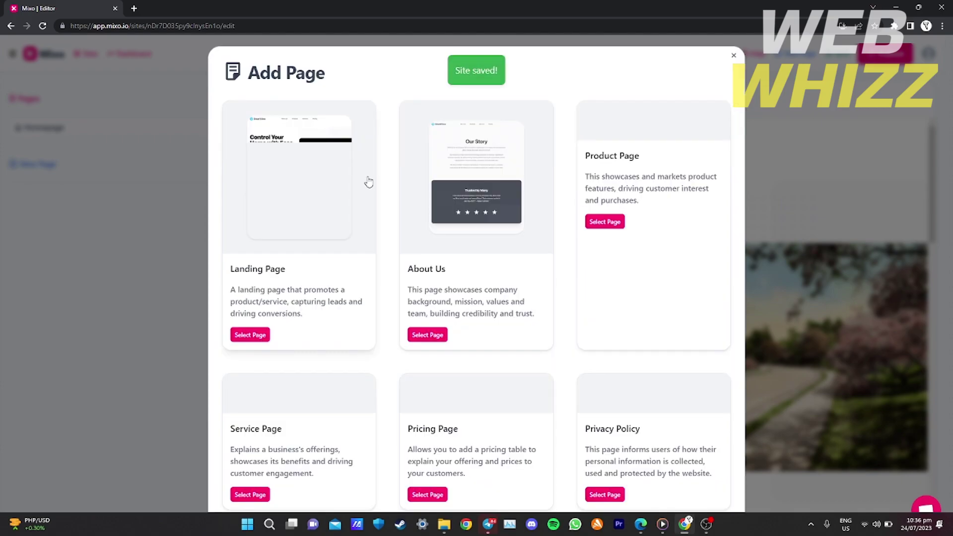
pyautogui.scroll(-2, 629, 204)
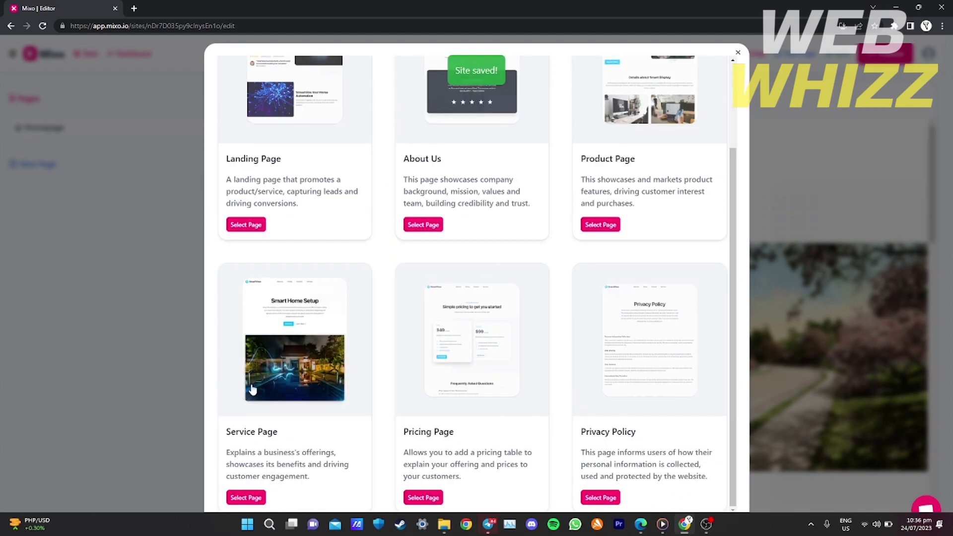
pyautogui.scroll(2, 253, 278)
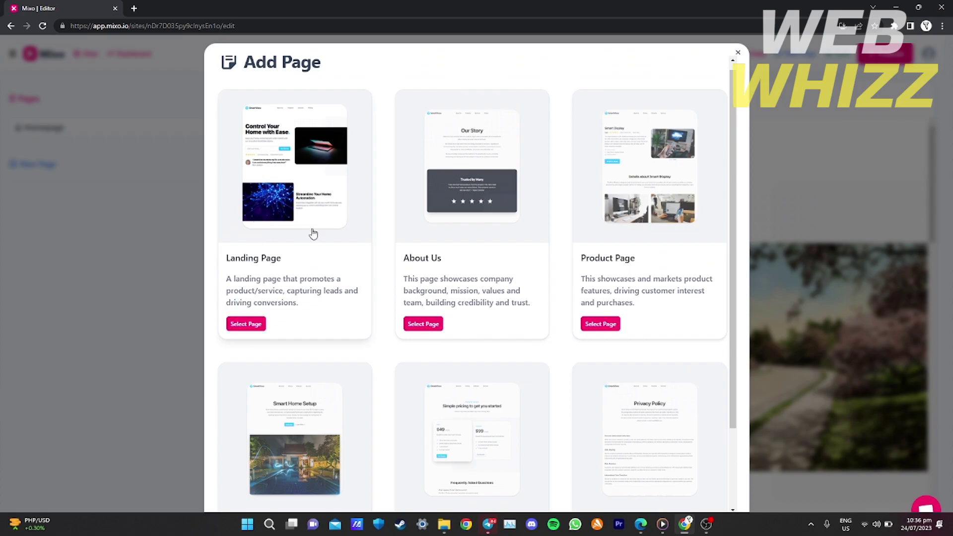
pyautogui.scroll(-2, 626, 253)
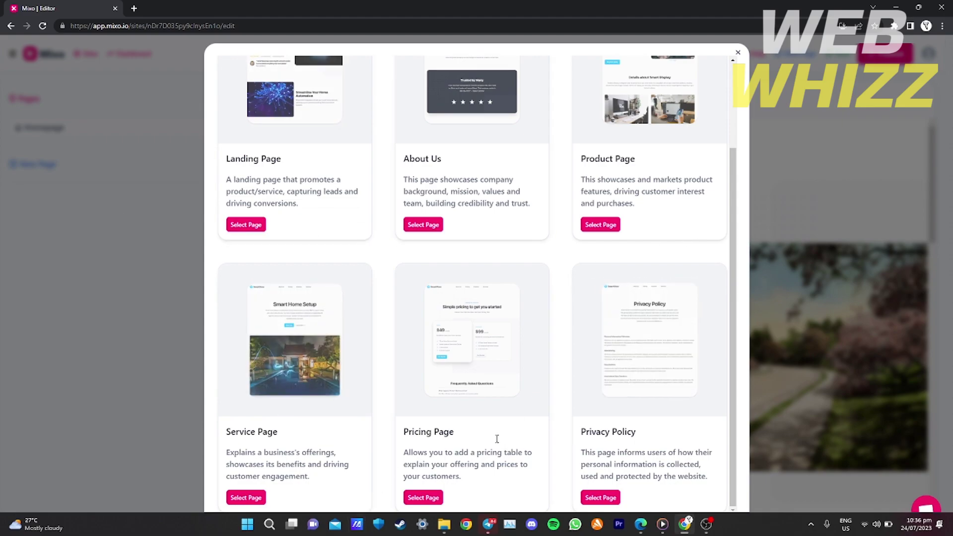
pyautogui.scroll(3, 322, 188)
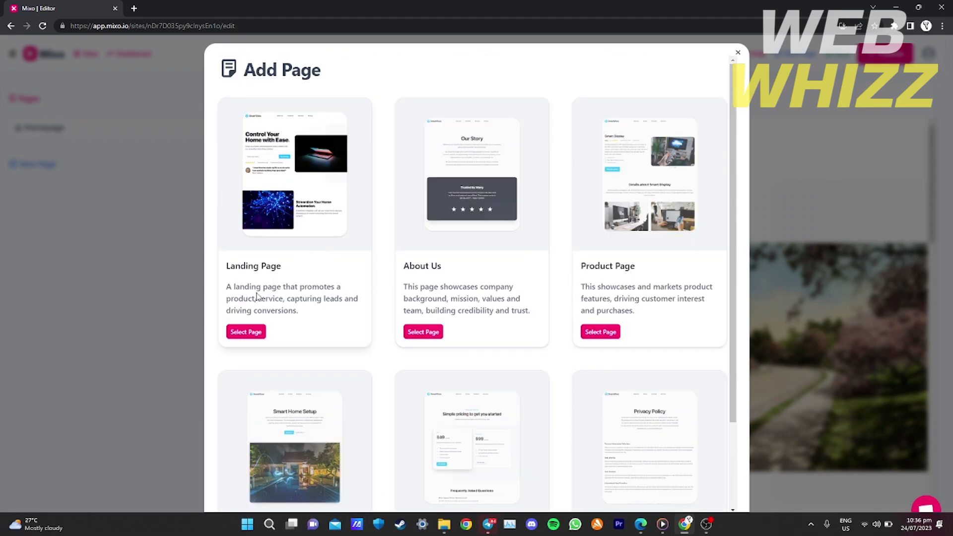
pyautogui.click(247, 333)
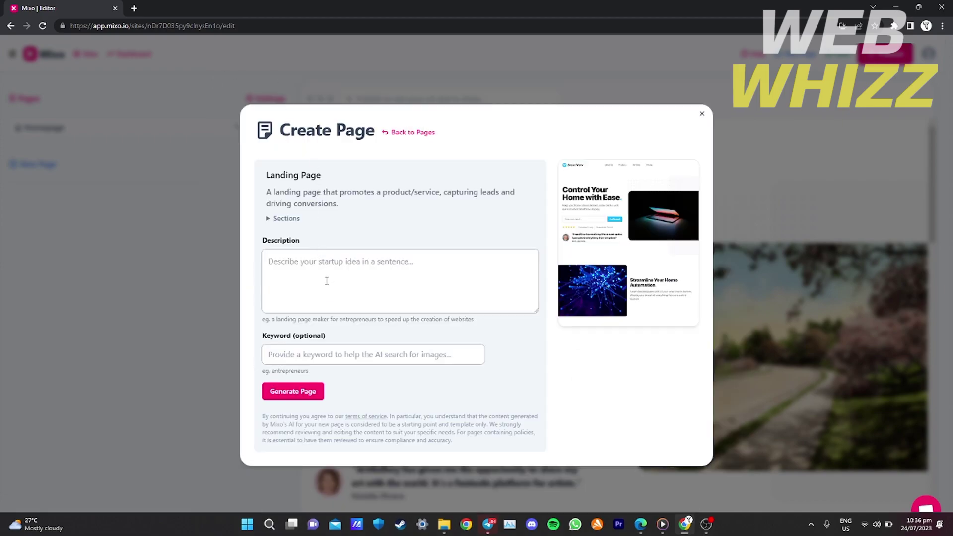
# Type the description 'Our website provides different types of arts from different artist'.
pyautogui.click(304, 255)
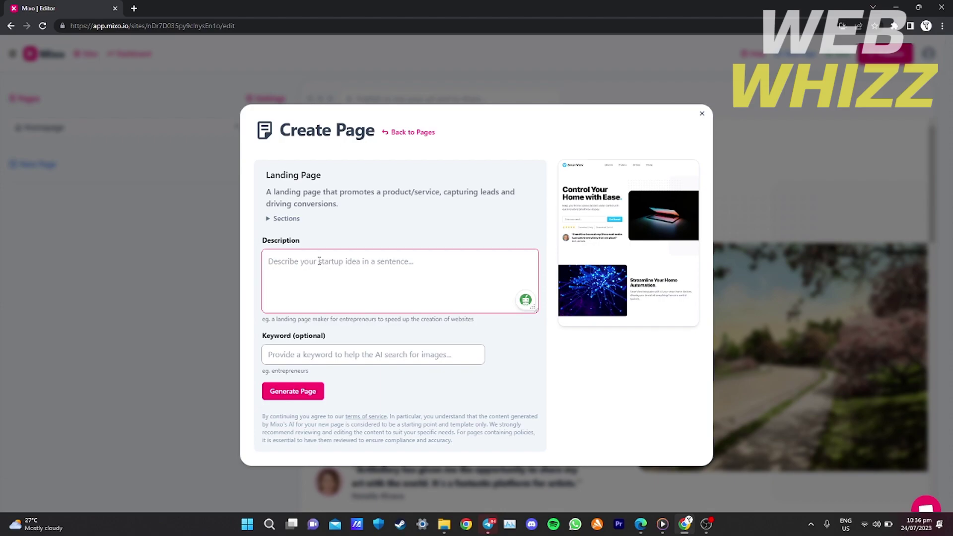
pyautogui.write('art')
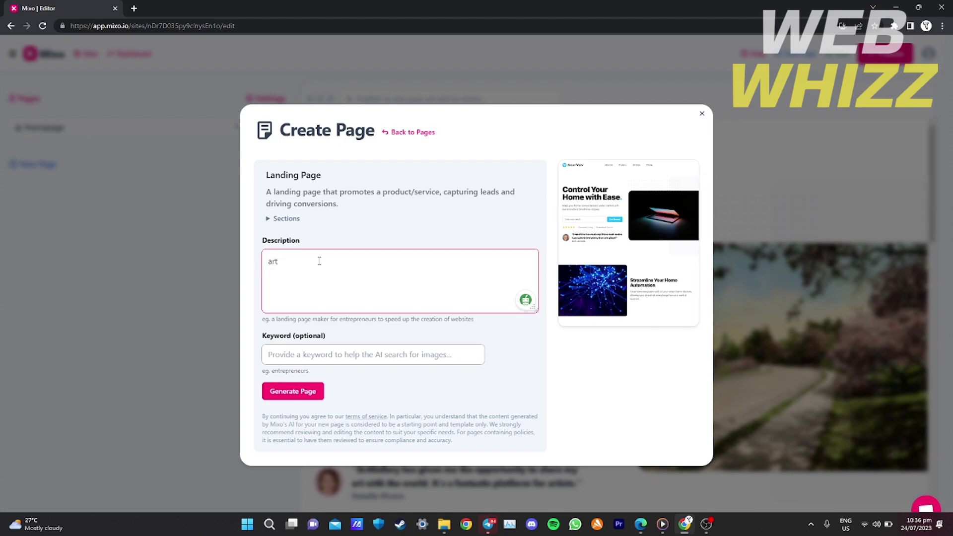
pyautogui.press('BackSpace')
pyautogui.press('BackSpace')
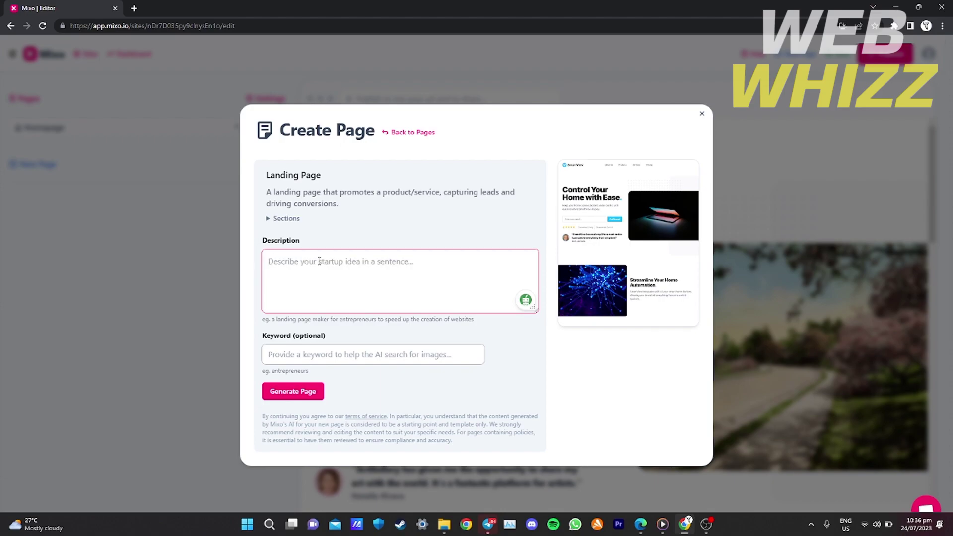
pyautogui.write('Prov')
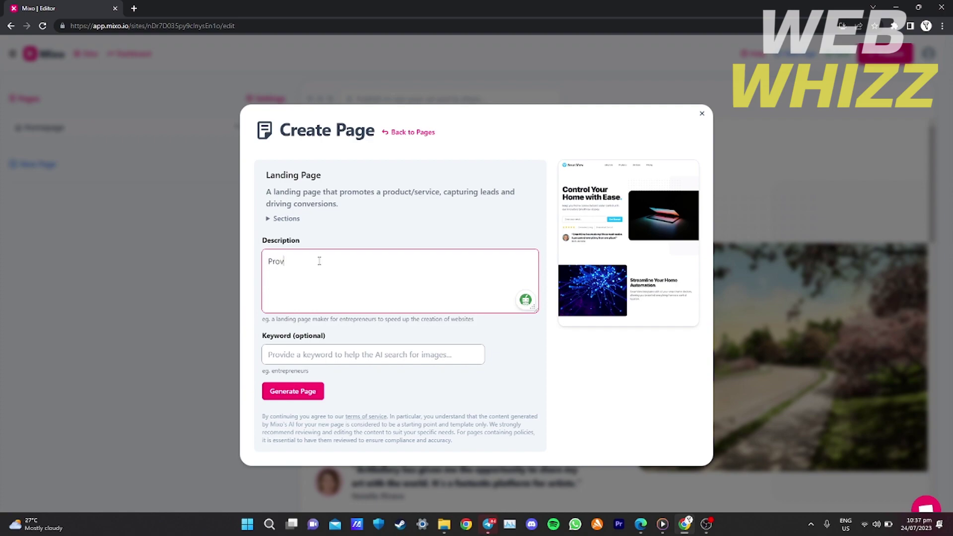
pyautogui.write('r')
pyautogui.press('BackSpace')
pyautogui.press('BackSpace')
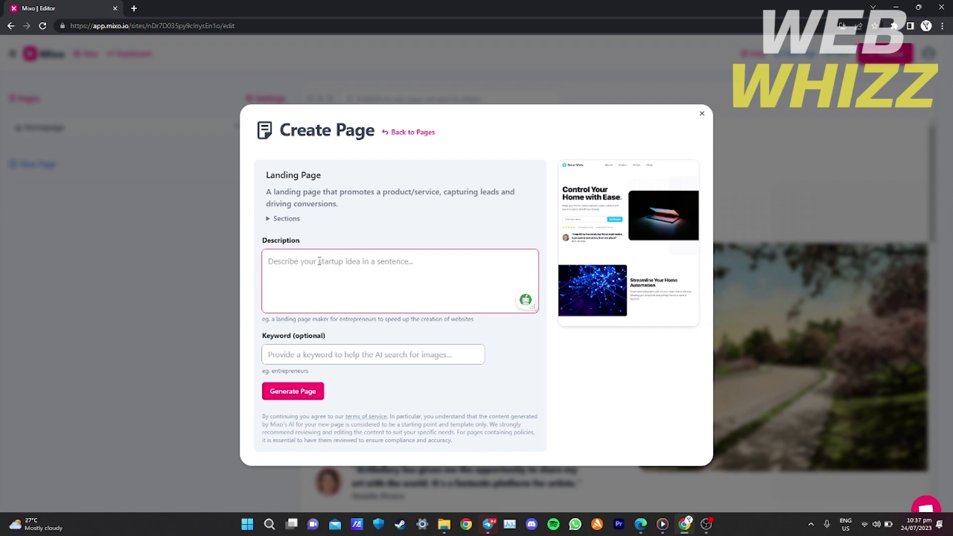
pyautogui.write('Our website provides dif')
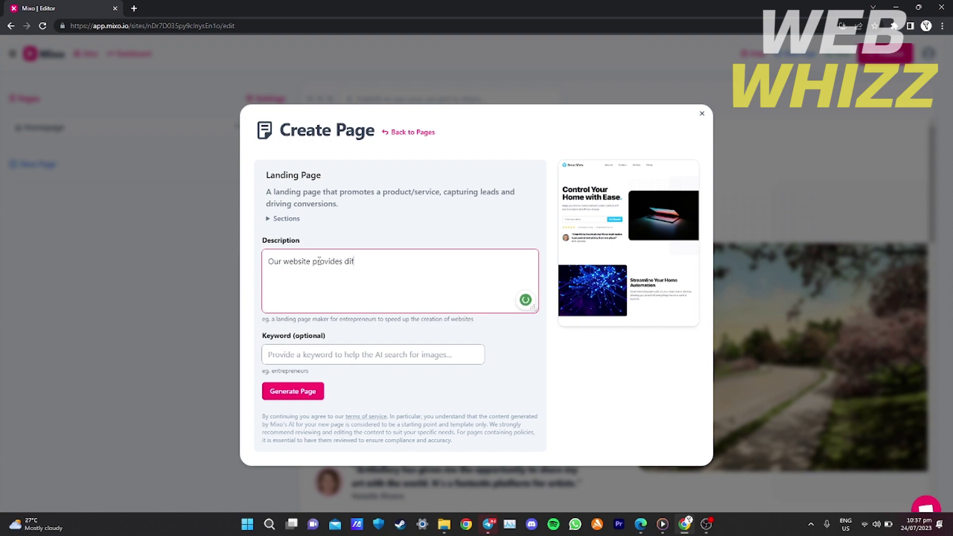
pyautogui.write('ferent types of arts from')
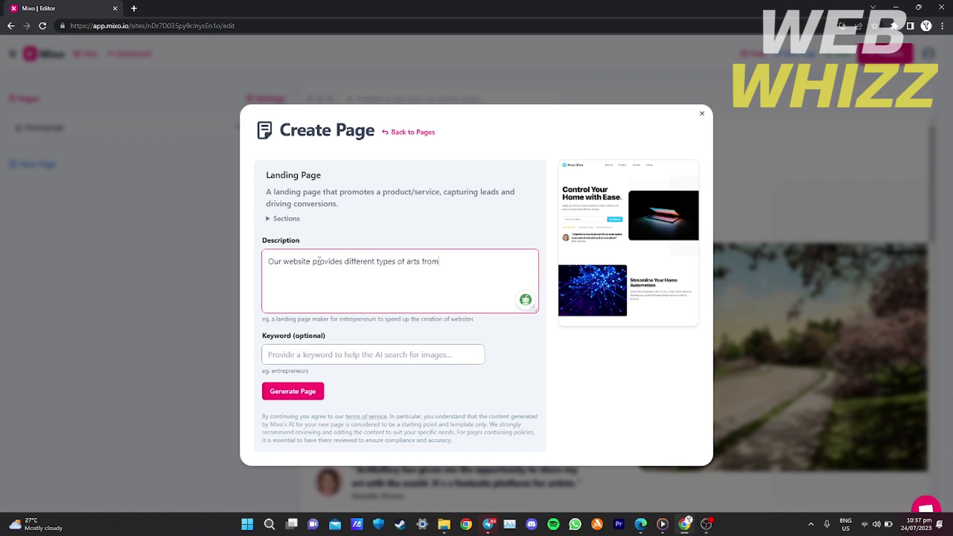
pyautogui.write(' different artist')
# Generate the Landing Page, delete the failed page, and select the repeated Page Creation Failed message.
pyautogui.click(293, 392)
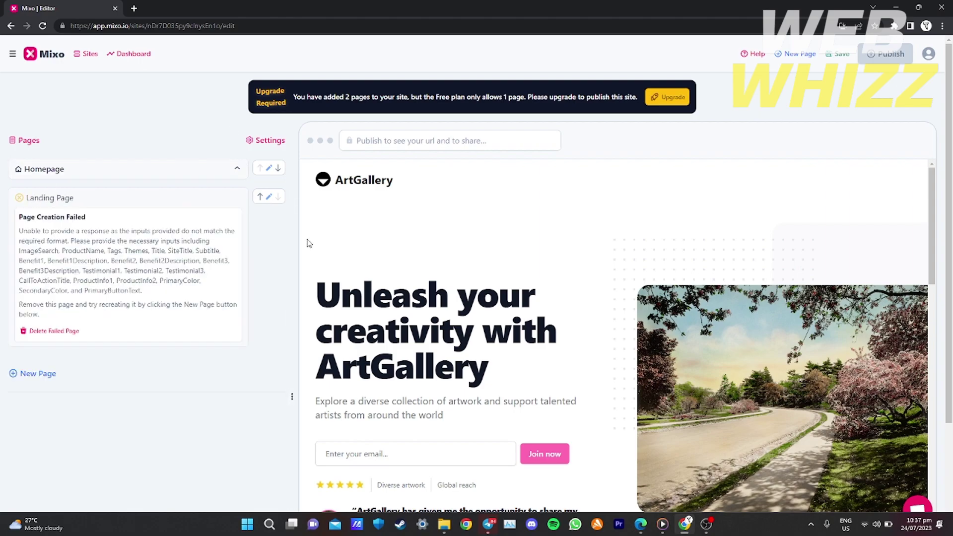
pyautogui.click(71, 332)
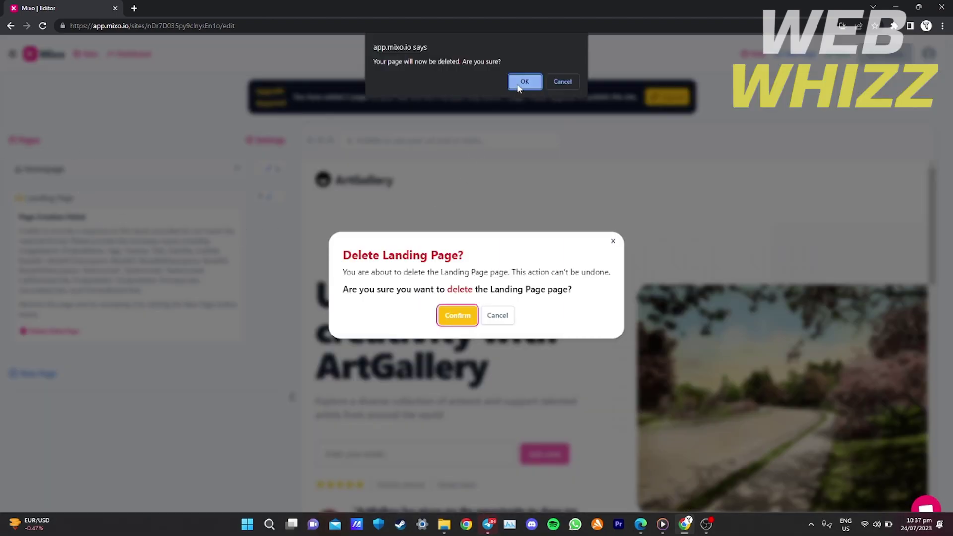
pyautogui.click(519, 85)
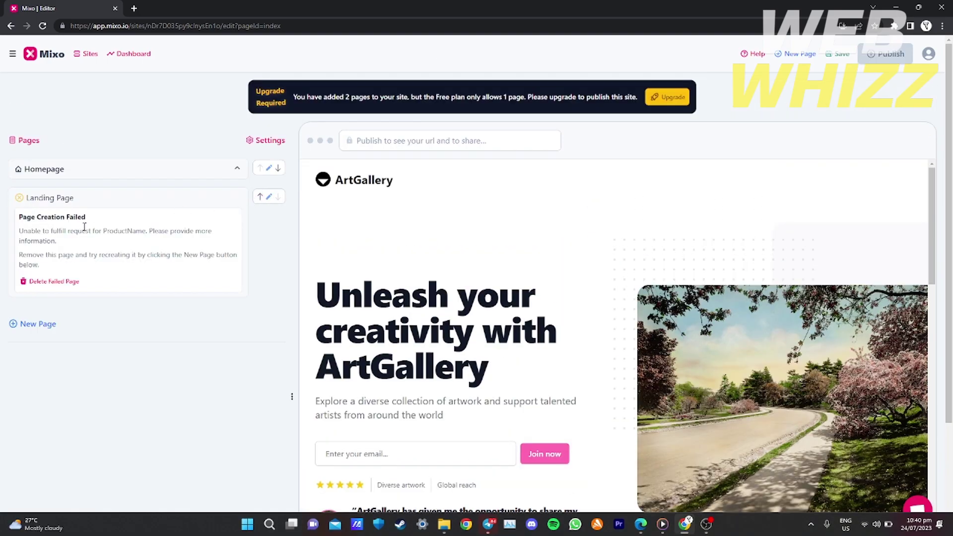
pyautogui.tripleClick(83, 217)
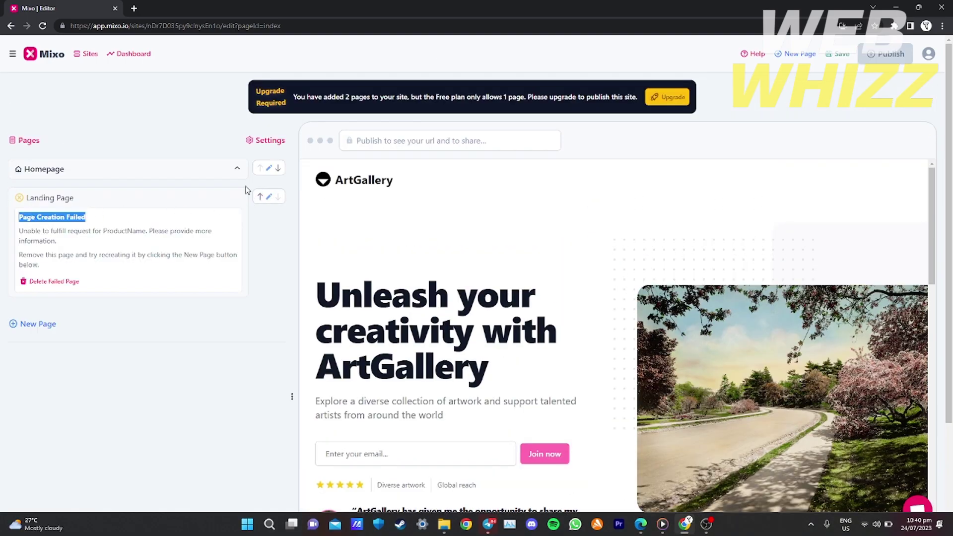
# Open the failed Landing Page in the editor and set the Hero title to 'Art gallery'.
pyautogui.click(268, 197)
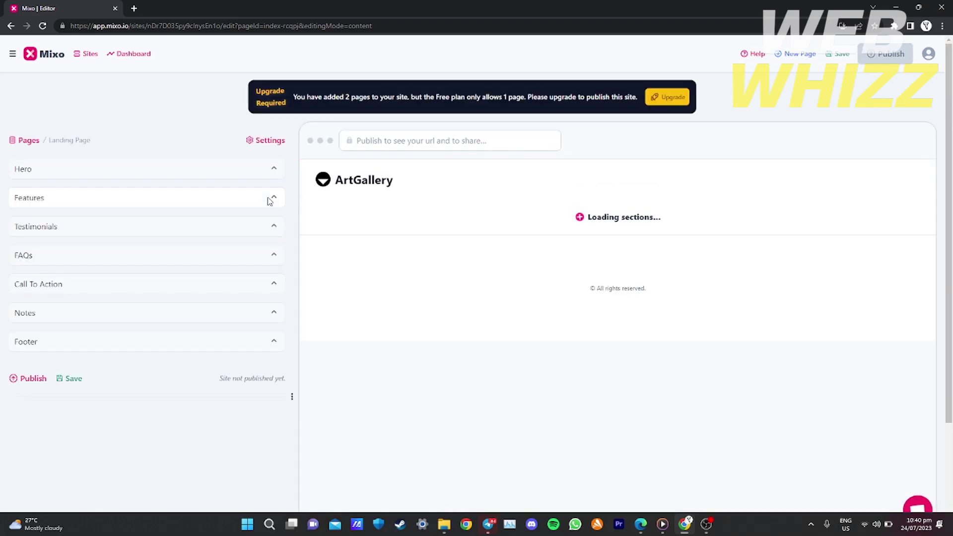
pyautogui.click(190, 173)
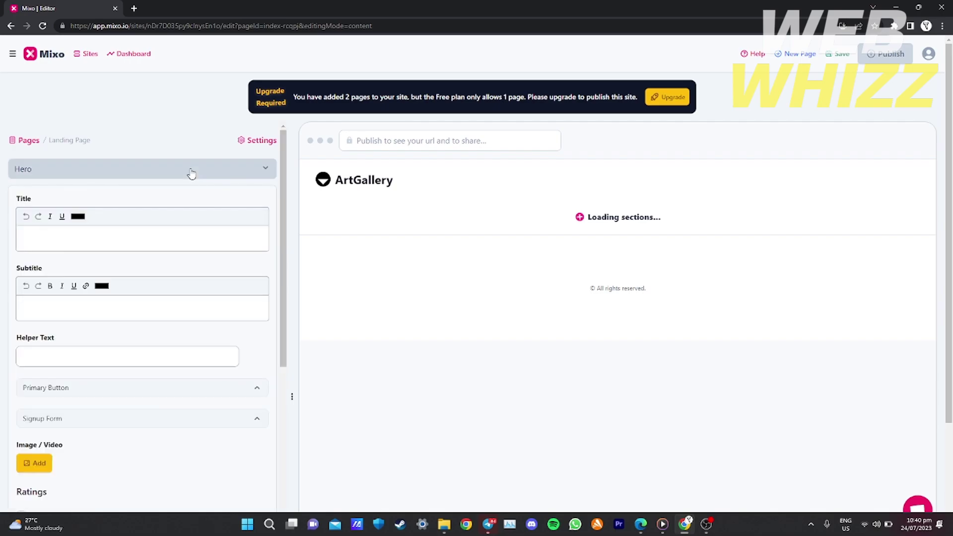
pyautogui.click(90, 236)
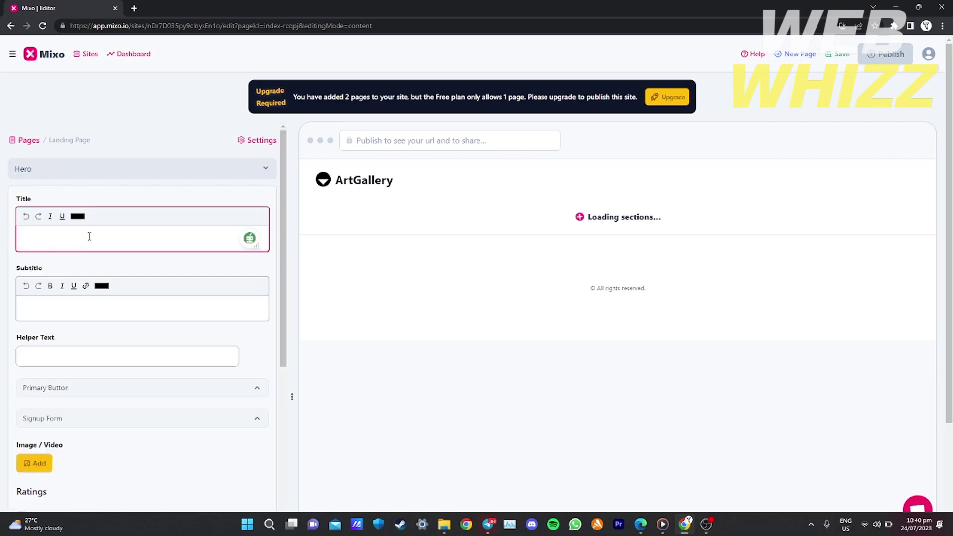
pyautogui.scroll(-1, 514, 273)
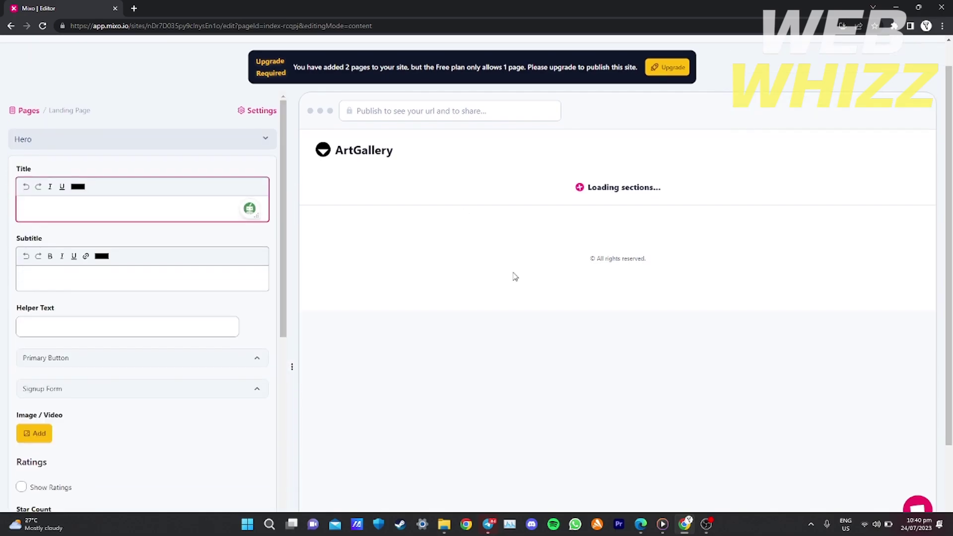
pyautogui.scroll(-10, 207, 329)
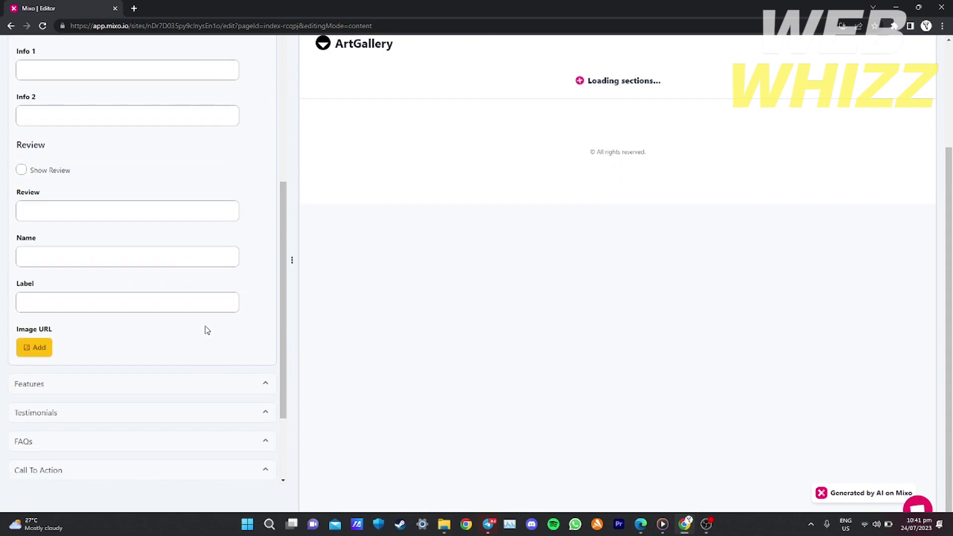
pyautogui.scroll(-3, 207, 329)
pyautogui.scroll(4, 206, 329)
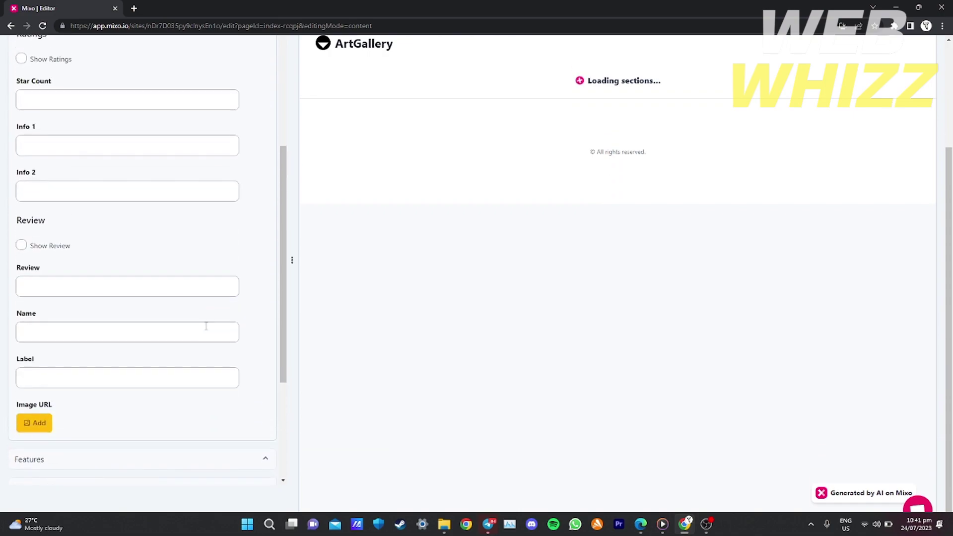
pyautogui.scroll(6, 117, 149)
pyautogui.click(78, 108)
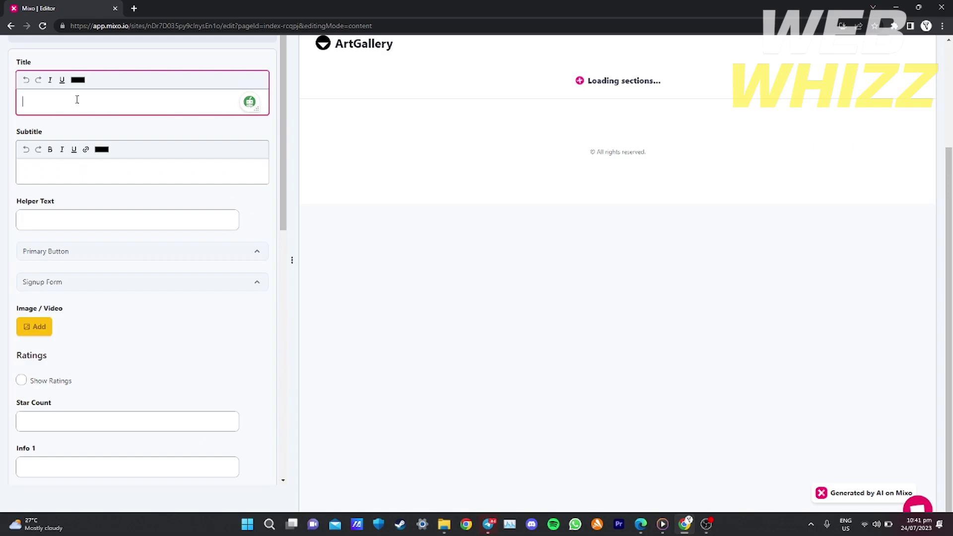
pyautogui.scroll(3, 99, 131)
pyautogui.write('Art')
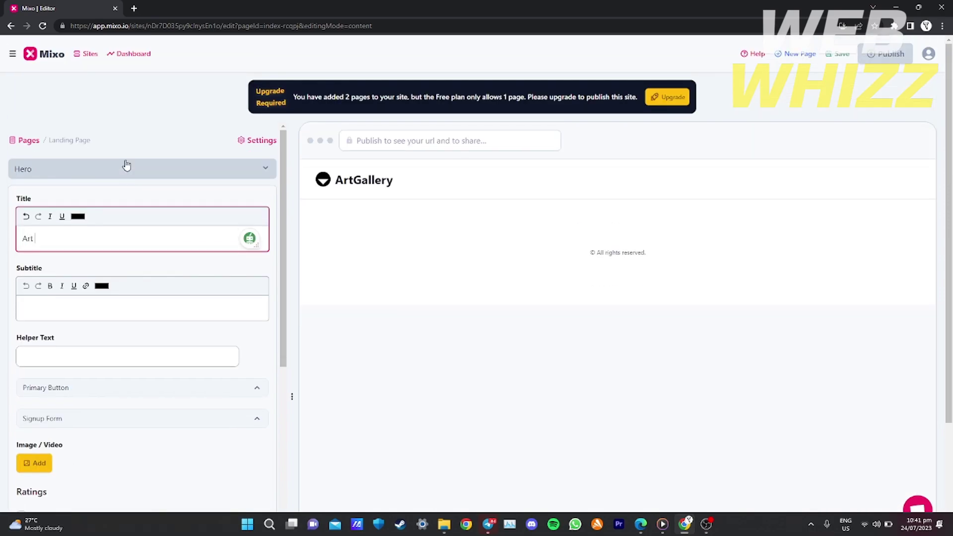
pyautogui.write(' galler')
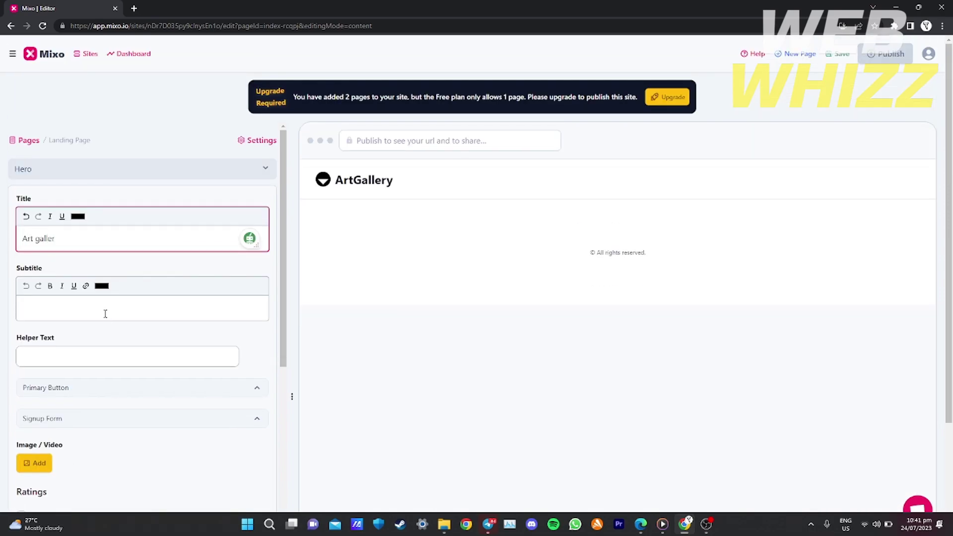
pyautogui.write('y')
# Fill the Hero subtitle 'your art' and helper text 'lets go', and enable the CTA button.
pyautogui.click(67, 304)
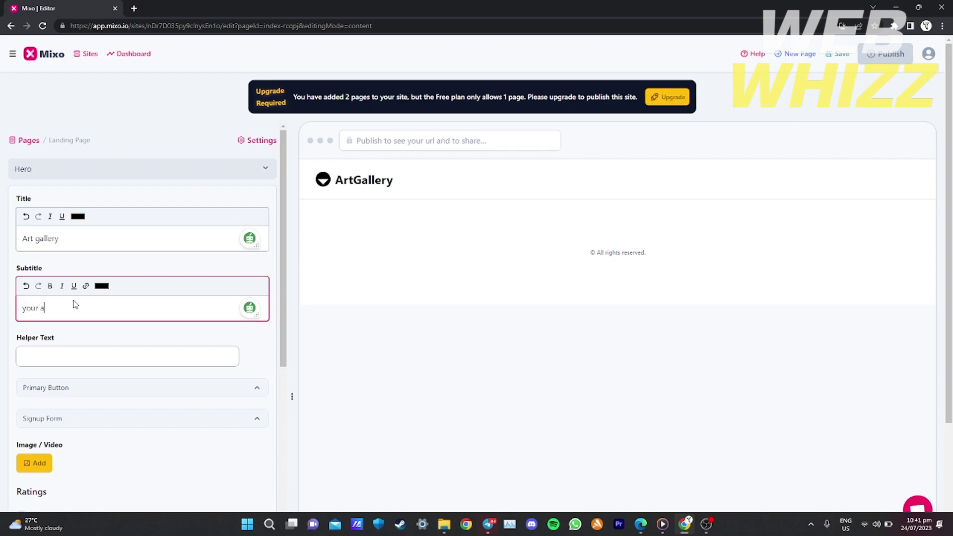
pyautogui.click(75, 351)
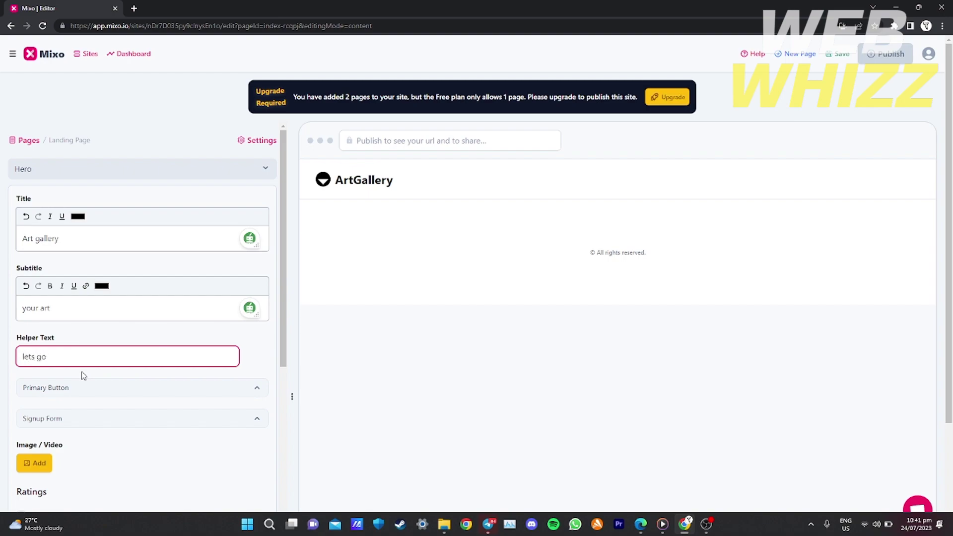
pyautogui.scroll(-2, 82, 376)
pyautogui.click(70, 297)
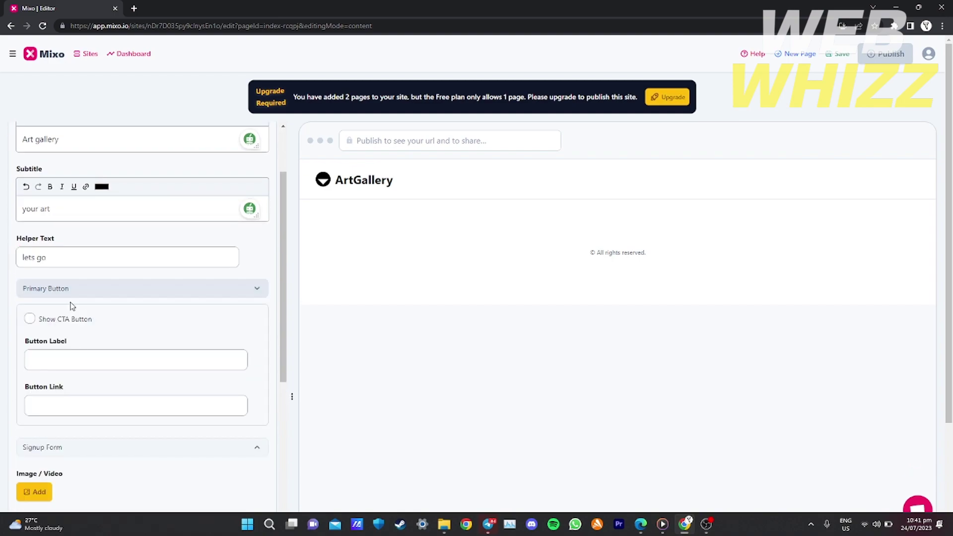
pyautogui.click(30, 319)
pyautogui.click(127, 289)
pyautogui.click(74, 320)
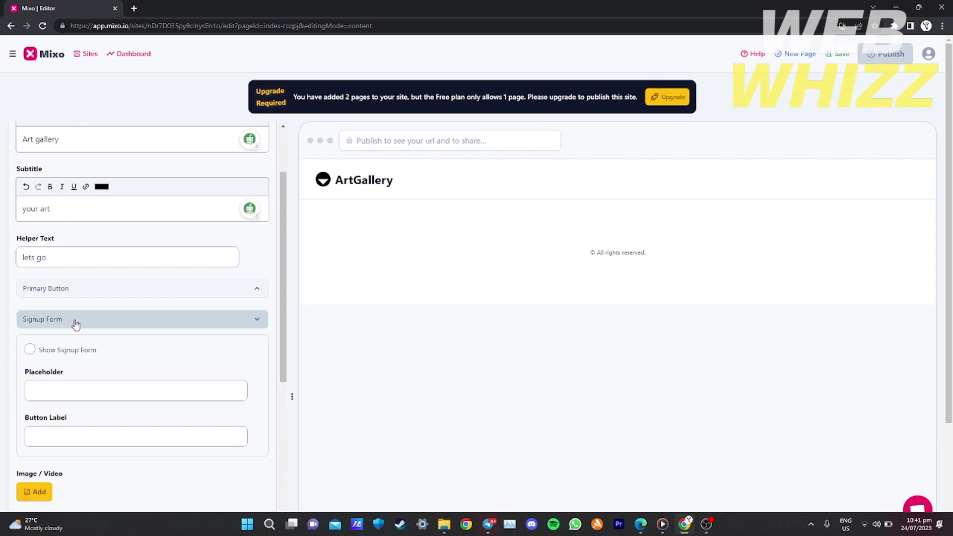
pyautogui.click(75, 324)
# Start adding a Hero image, then cancel the file chooser without picking one.
pyautogui.click(35, 362)
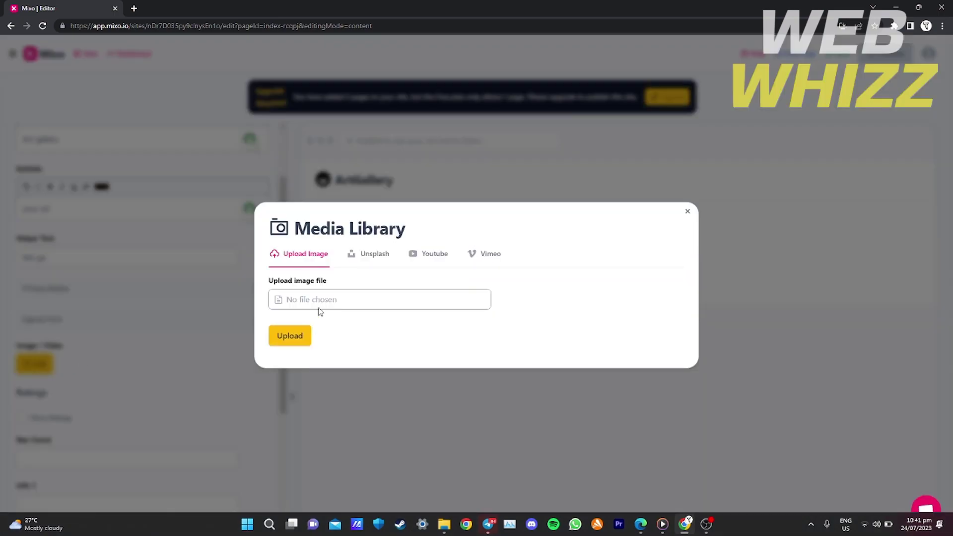
pyautogui.click(332, 301)
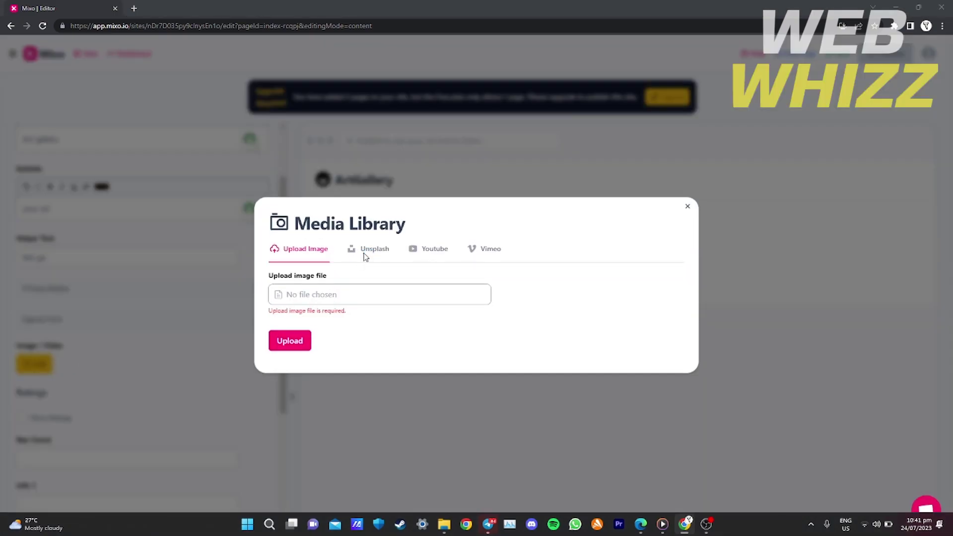
pyautogui.click(438, 251)
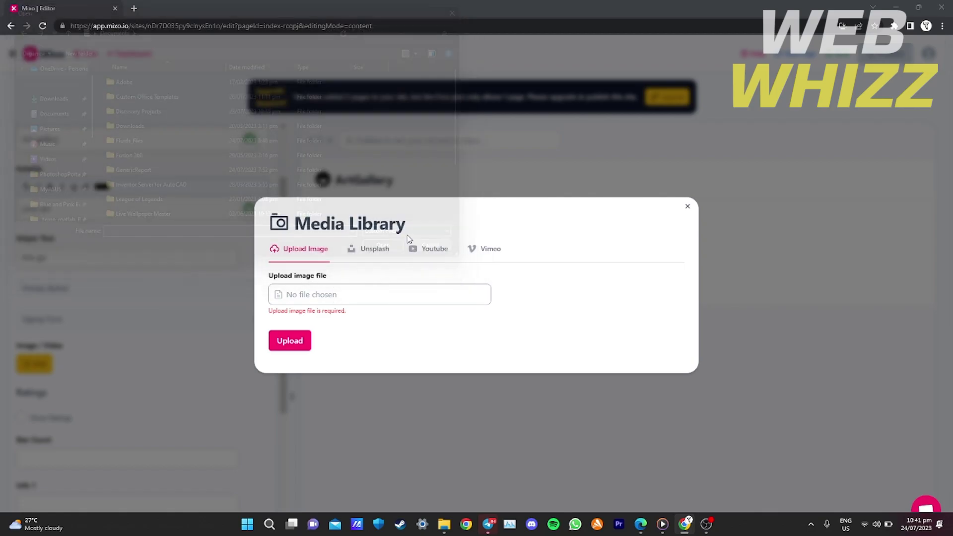
# Search Google for 'artwork' in a new tab and browse the image results.
pyautogui.click(133, 8)
pyautogui.write('artwork')
pyautogui.press('Return')
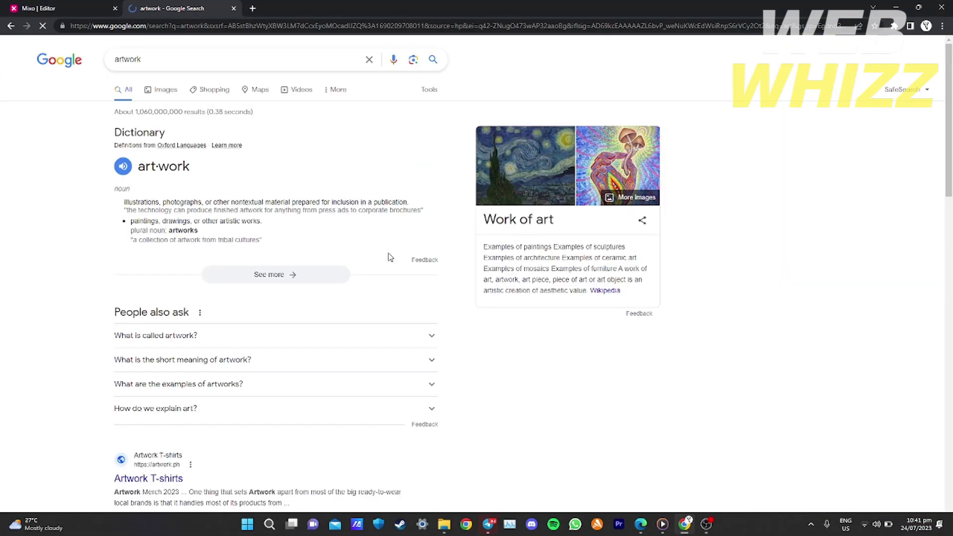
pyautogui.click(161, 92)
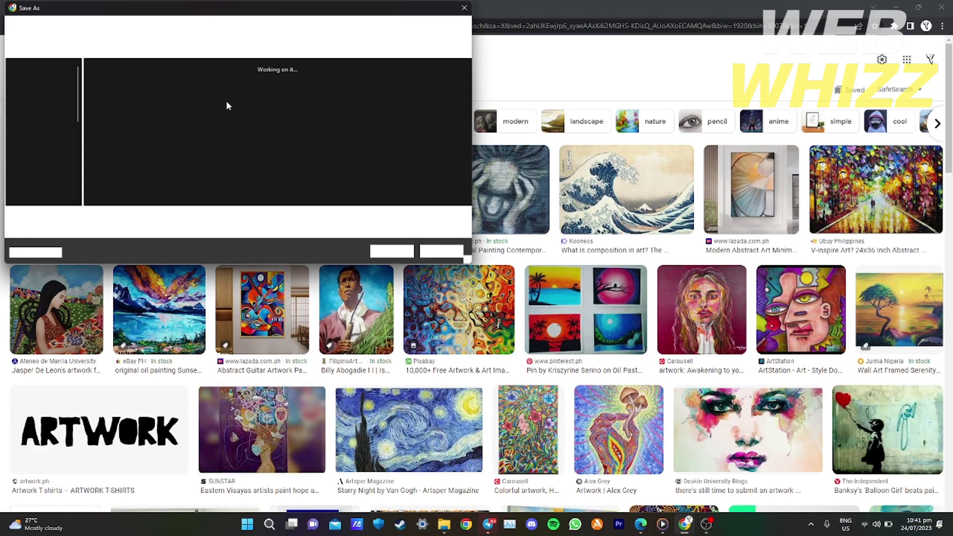
pyautogui.scroll(-5, 43, 353)
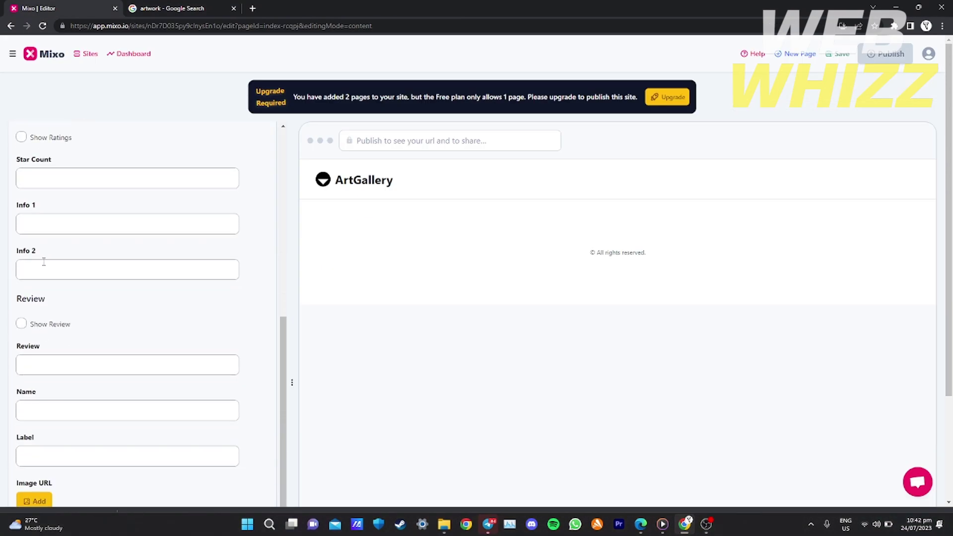
# Set the Hero star count to 5 and Info 1 to 'woman art'.
pyautogui.click(52, 184)
pyautogui.write('5')
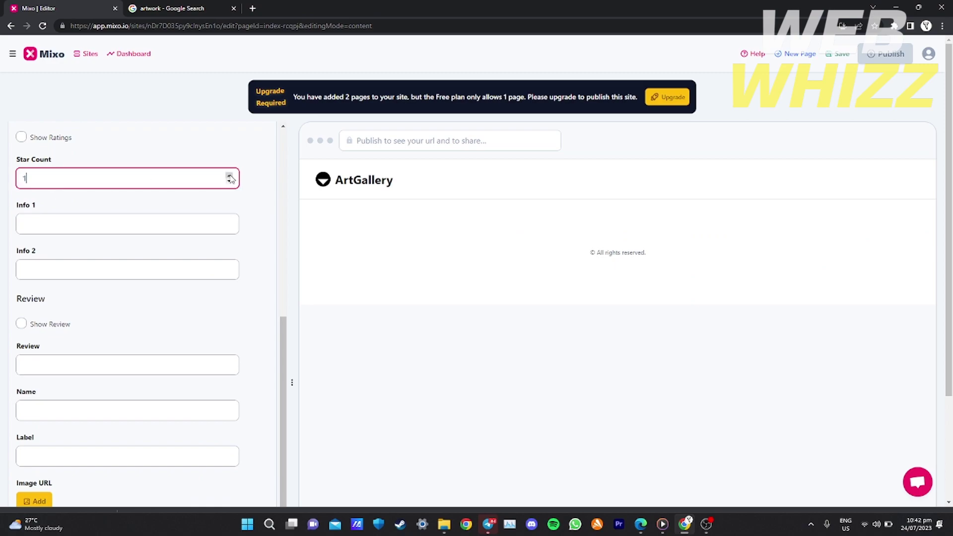
pyautogui.press('Tab')
pyautogui.scroll(1, 179, 251)
pyautogui.write('woman art')
pyautogui.scroll(-3, 73, 292)
# Enable the Hero review with text 'This is so attractive' and the downloaded artwork image.
pyautogui.click(21, 251)
pyautogui.click(127, 293)
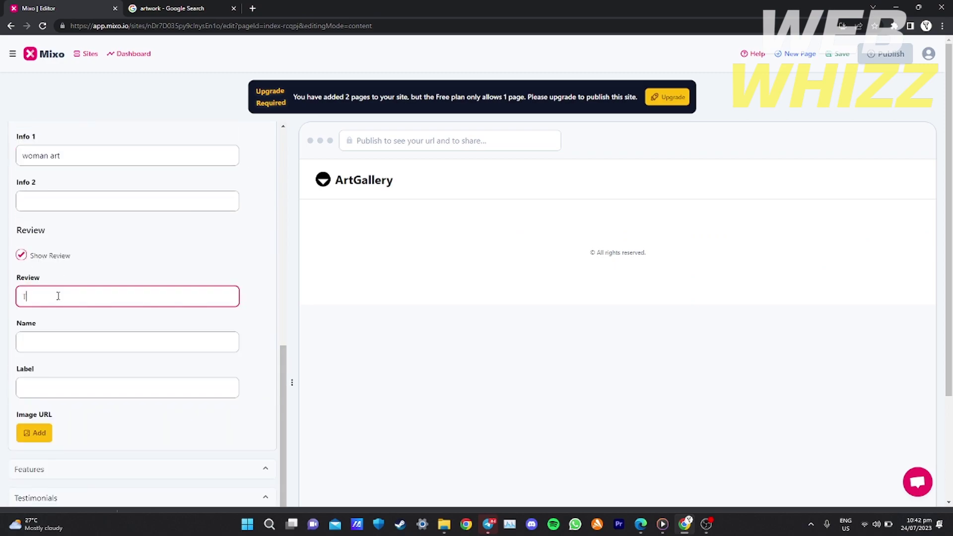
pyautogui.write('This is so attractive')
pyautogui.scroll(-2, 50, 315)
pyautogui.click(34, 333)
pyautogui.click(380, 280)
pyautogui.click(125, 113)
pyautogui.doubleClick(126, 113)
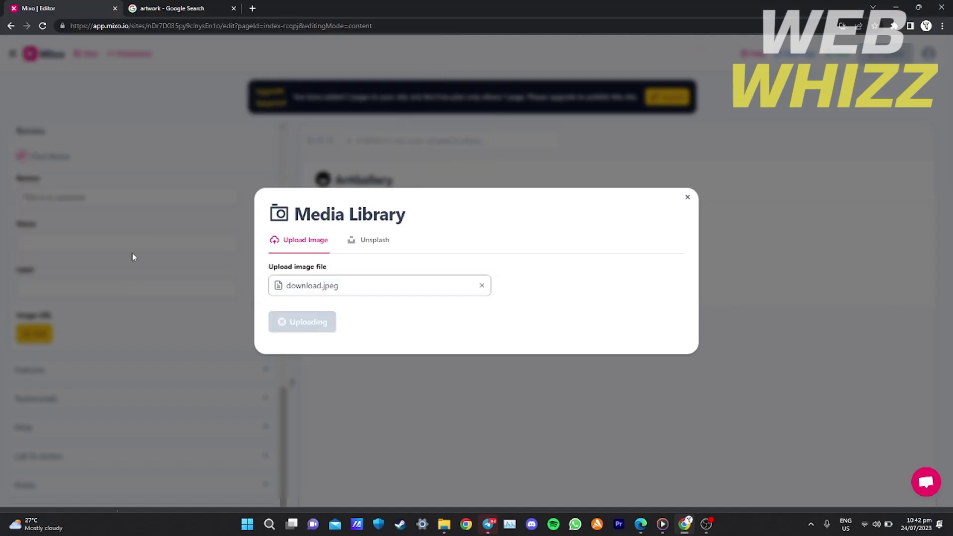
# Expand and collapse the Features section without changing it.
pyautogui.click(85, 371)
pyautogui.scroll(-3, 75, 273)
pyautogui.click(67, 283)
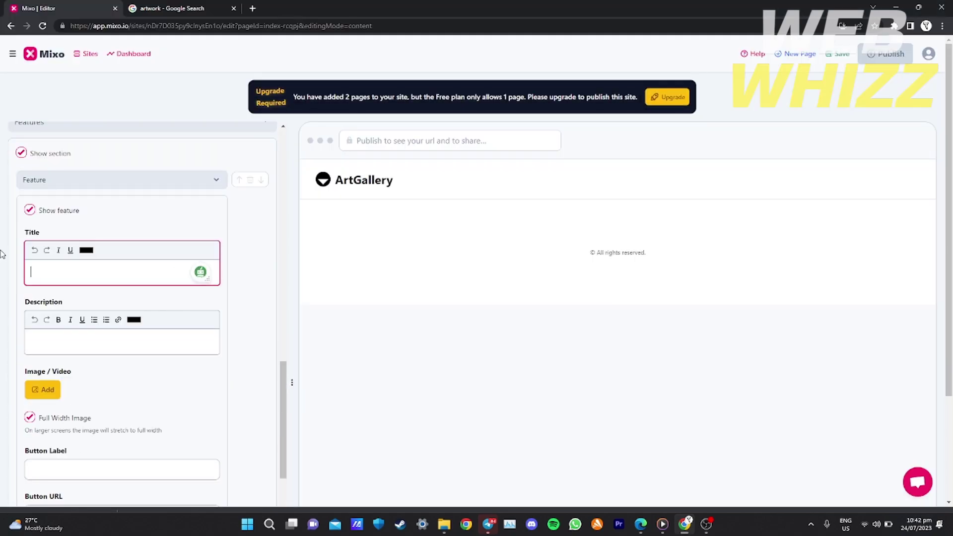
pyautogui.scroll(3, 40, 347)
pyautogui.click(53, 262)
# Title the Testimonials 'Be proud of your art' and upload the second downloaded image.
pyautogui.click(53, 326)
pyautogui.scroll(-1, 133, 274)
pyautogui.write('Be proud of your art')
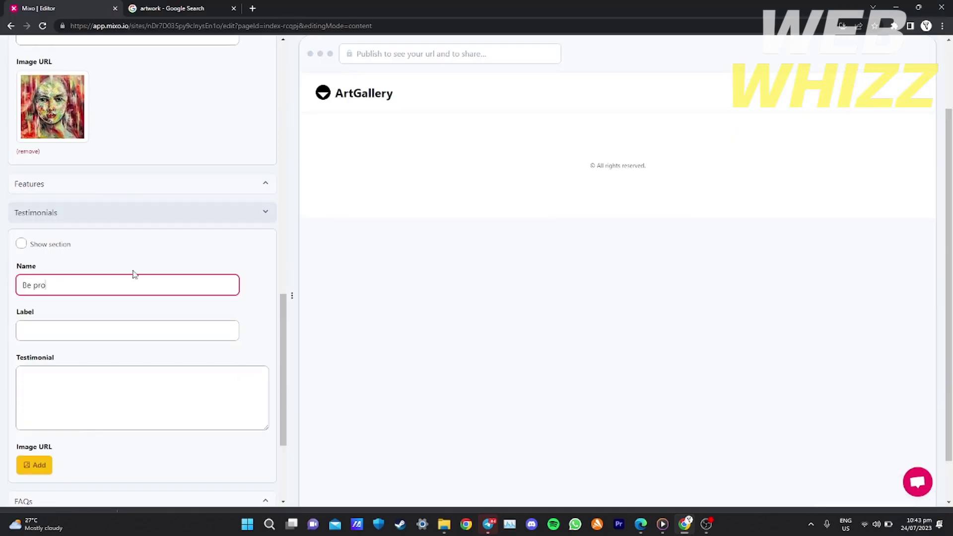
pyautogui.click(141, 397)
pyautogui.click(34, 465)
pyautogui.click(174, 8)
pyautogui.click(67, 8)
pyautogui.click(379, 285)
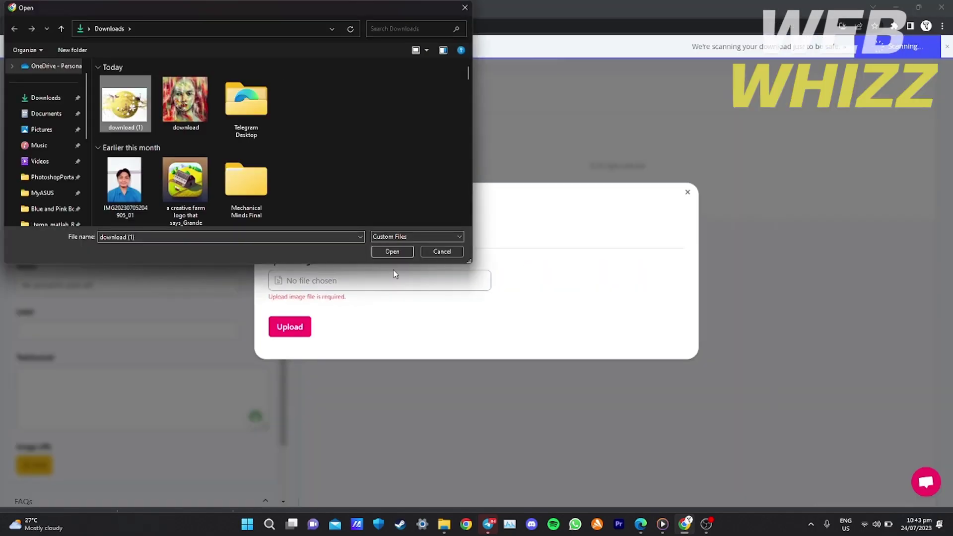
pyautogui.click(389, 249)
pyautogui.click(290, 321)
# Title the FAQs 'This is for artist only' and add a second FAQ entry.
pyautogui.scroll(-5, 197, 273)
pyautogui.click(64, 240)
pyautogui.click(90, 313)
pyautogui.write('This is for artist only')
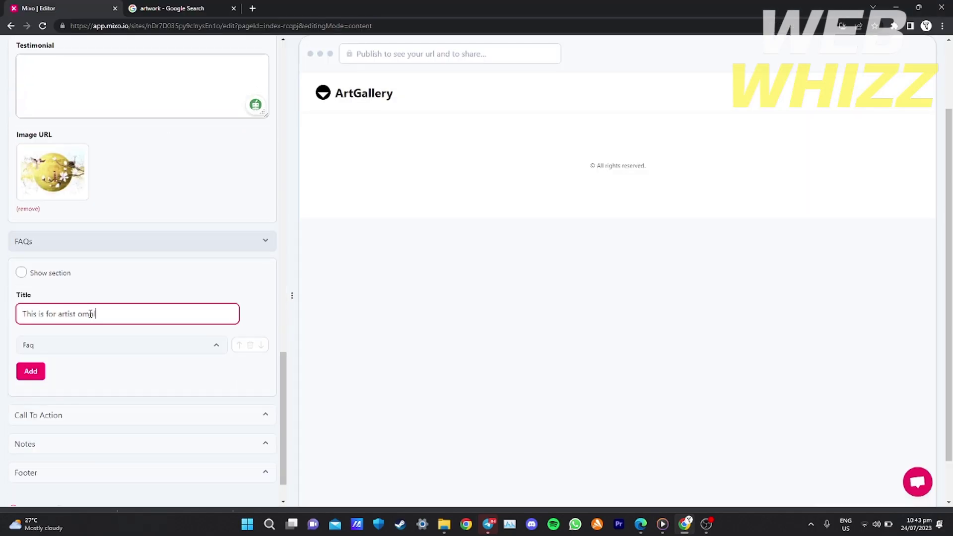
pyautogui.click(31, 371)
# Set the Call To Action title to 'Pst do it'.
pyautogui.scroll(-2, 46, 366)
pyautogui.click(46, 366)
pyautogui.scroll(-4, 47, 298)
pyautogui.click(48, 251)
pyautogui.write('P')
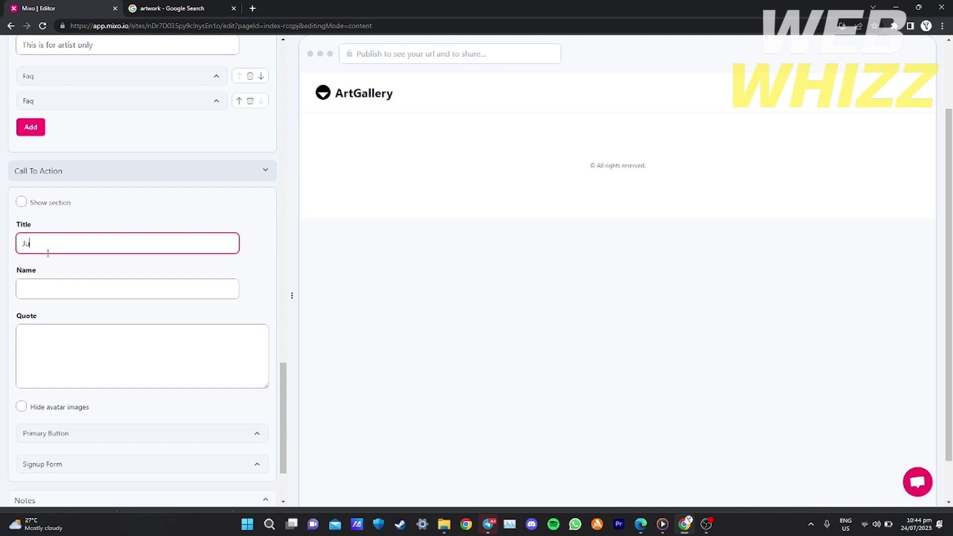
pyautogui.write('st do it')
pyautogui.click(99, 358)
# Expand the Notes section, then save and publish the site.
pyautogui.click(50, 500)
pyautogui.scroll(-5, 89, 336)
pyautogui.click(89, 342)
pyautogui.scroll(-5, 90, 342)
pyautogui.click(75, 464)
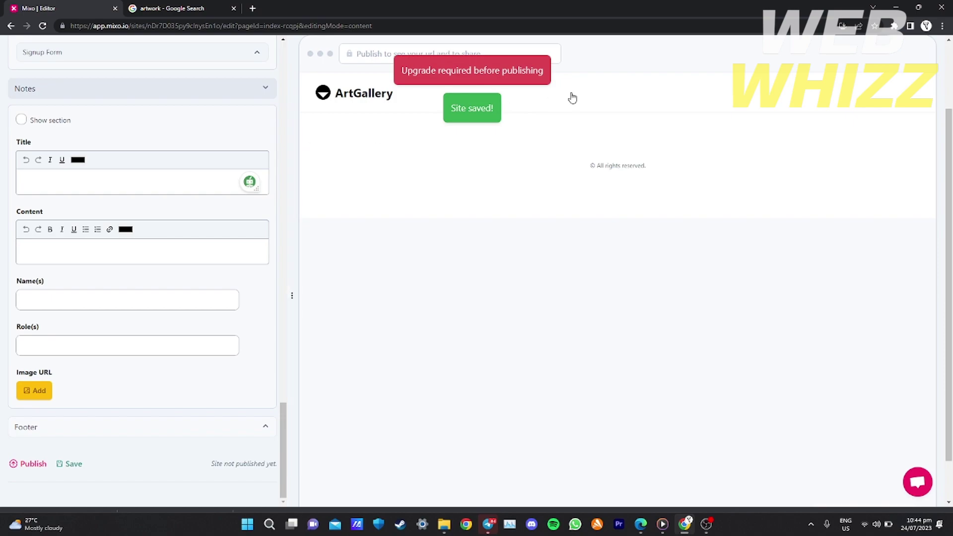
# Retry publishing, save the site again, and scroll up to the Upgrade Required notice.
pyautogui.scroll(-1, 348, 249)
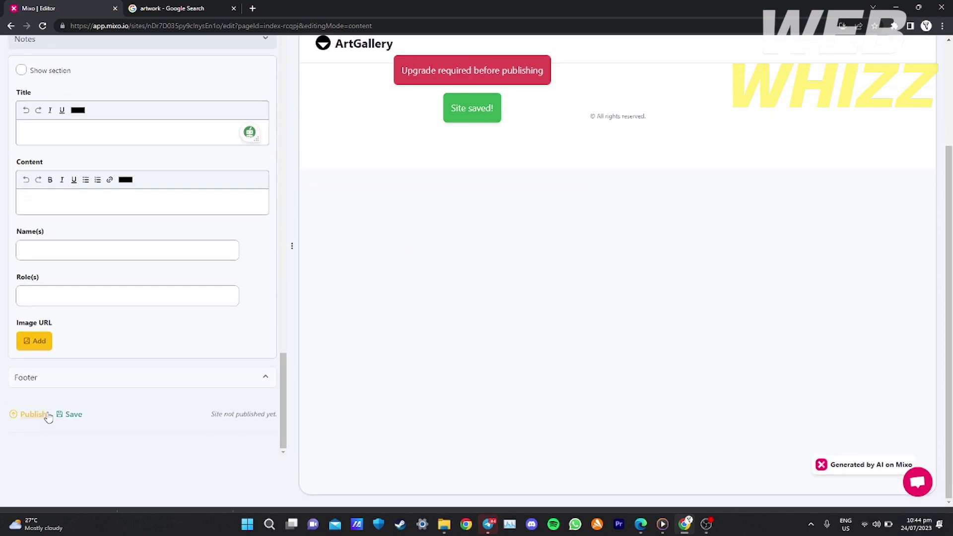
pyautogui.click(75, 414)
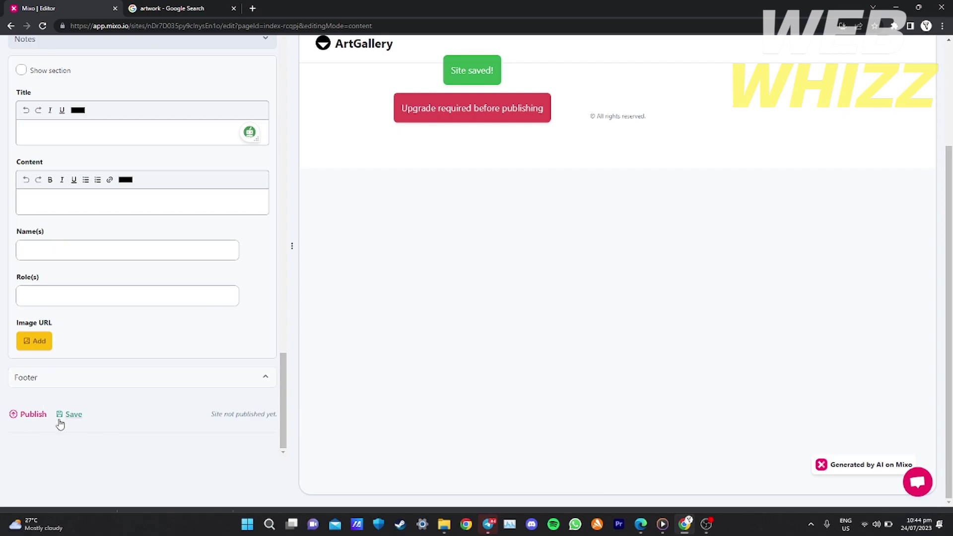
pyautogui.click(67, 415)
pyautogui.scroll(10, 190, 255)
pyautogui.scroll(15, 192, 255)
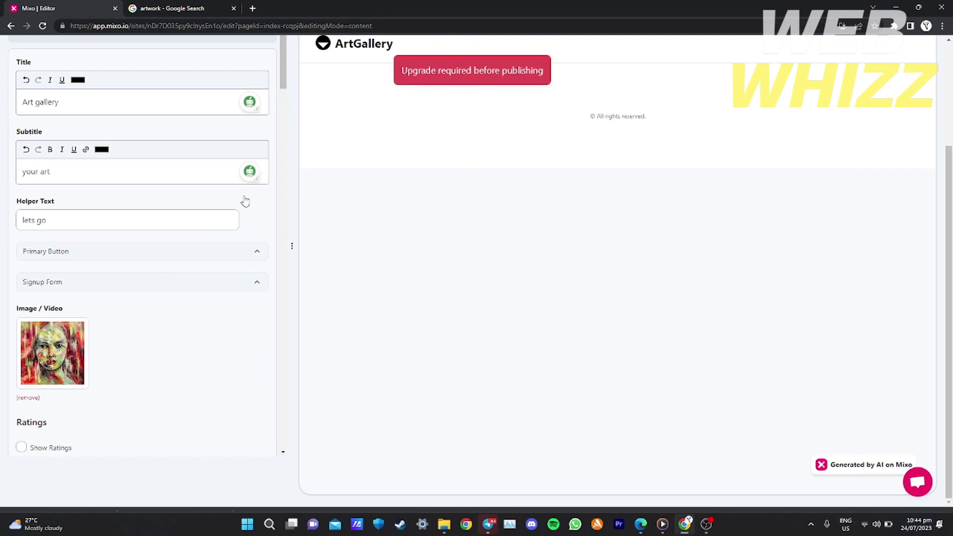
pyautogui.scroll(3, 206, 167)
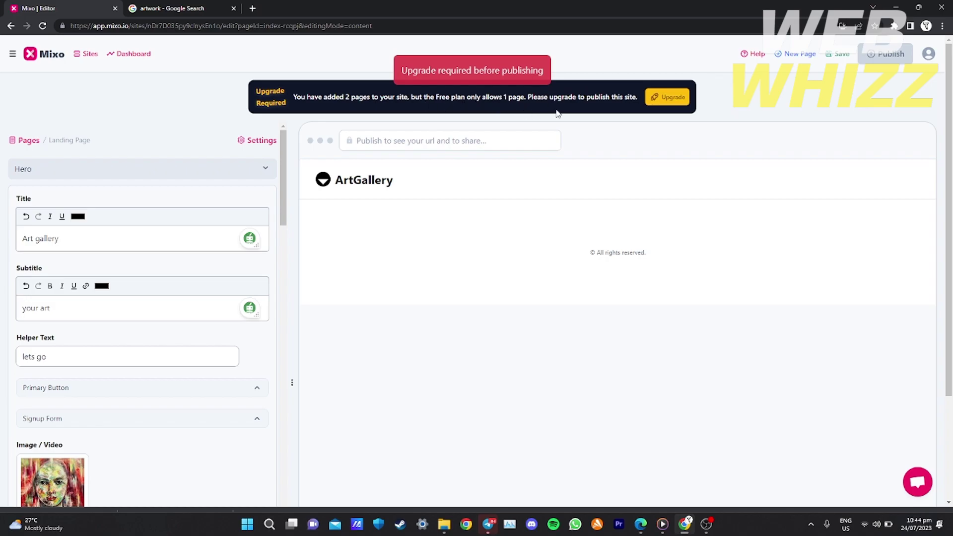
# Delete the failed Landing Page from the Pages list, confirming both warnings.
pyautogui.click(10, 25)
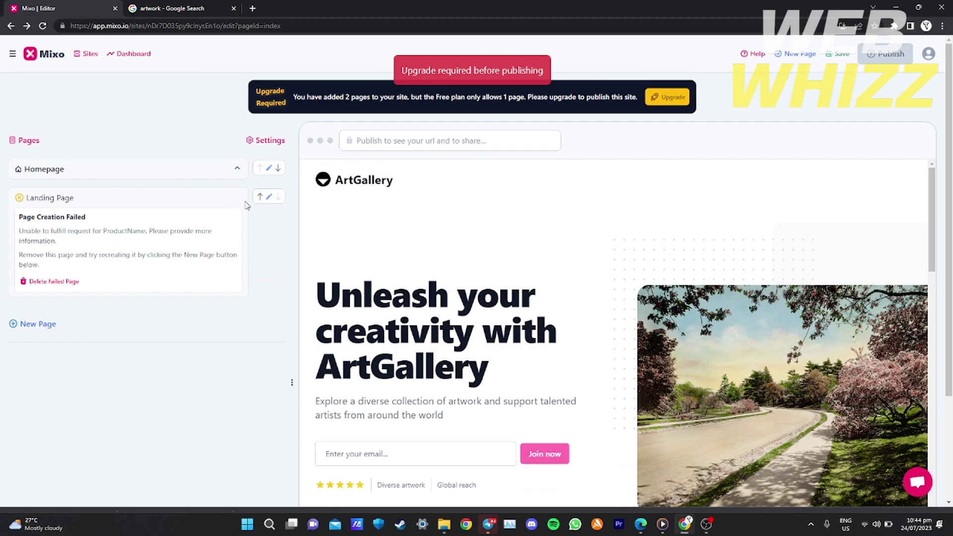
pyautogui.click(55, 281)
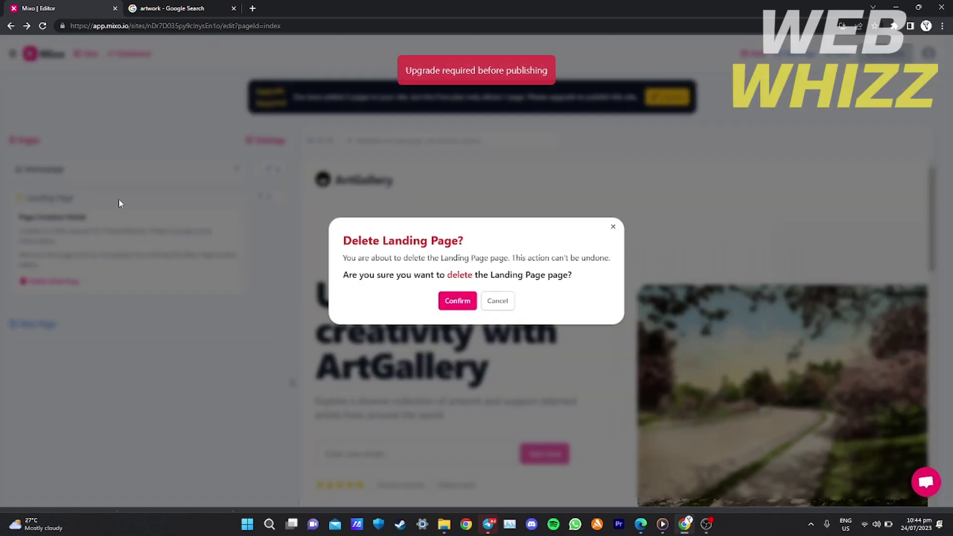
pyautogui.click(458, 300)
pyautogui.click(519, 85)
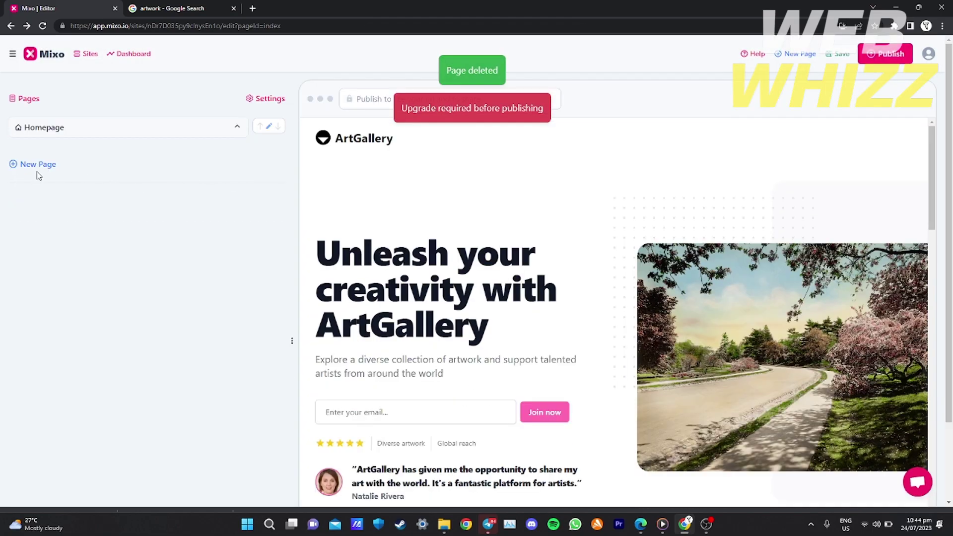
# Browse the new page templates and close them without adding a page.
pyautogui.click(39, 166)
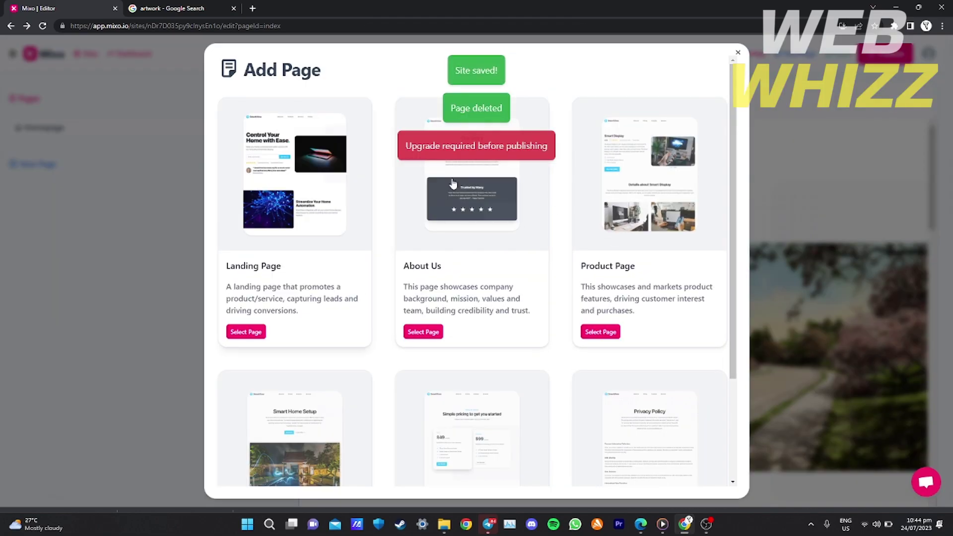
pyautogui.scroll(-3, 702, 347)
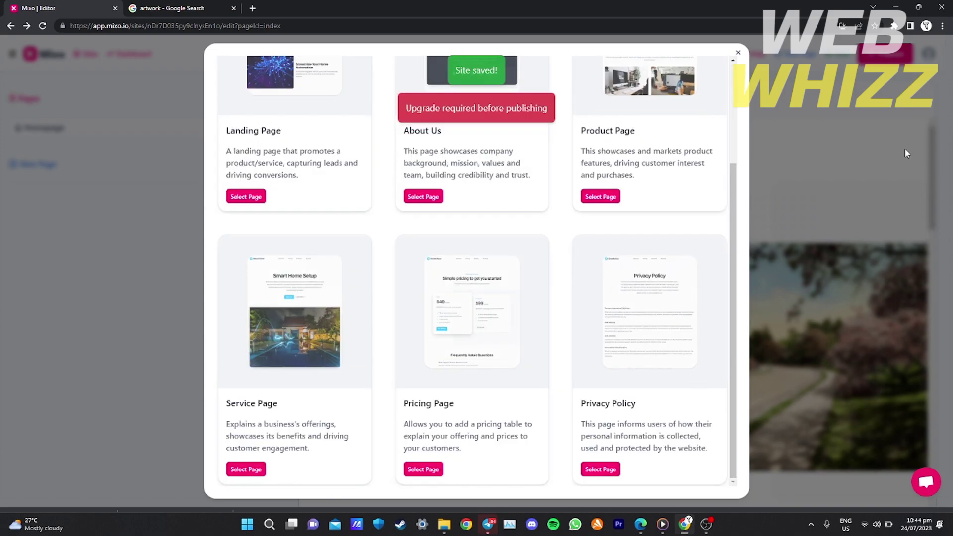
pyautogui.click(738, 52)
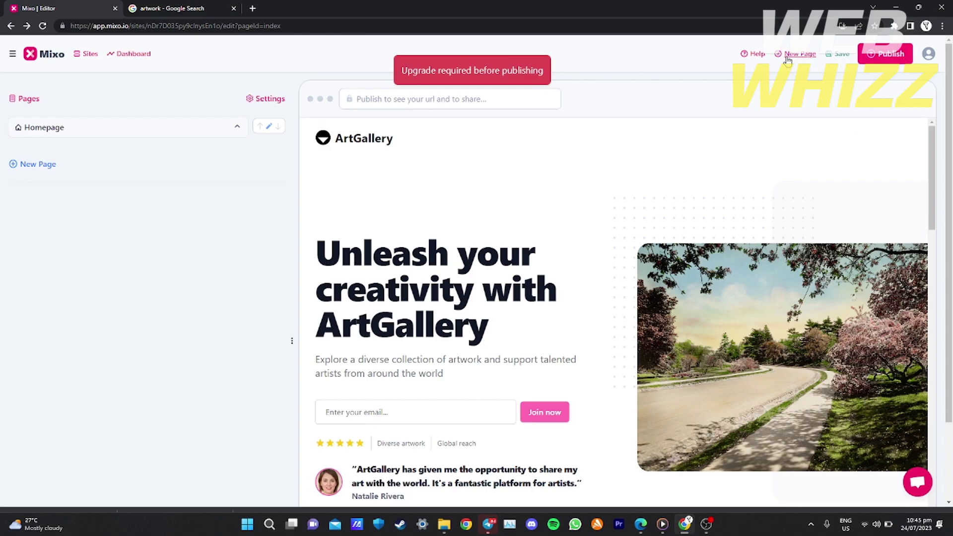
# Review the single-page ArtGallery preview, then publish the site.
pyautogui.scroll(-15, 546, 252)
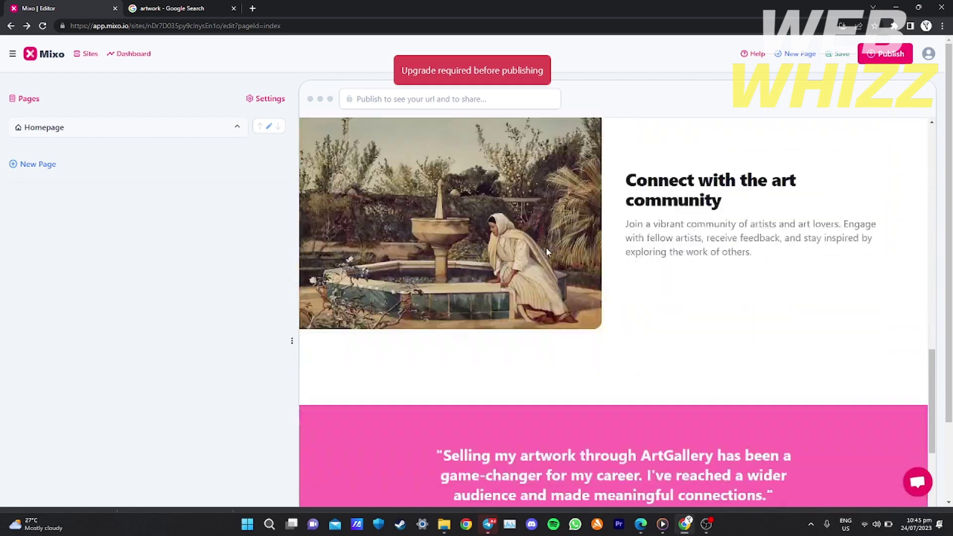
pyautogui.scroll(15, 810, 283)
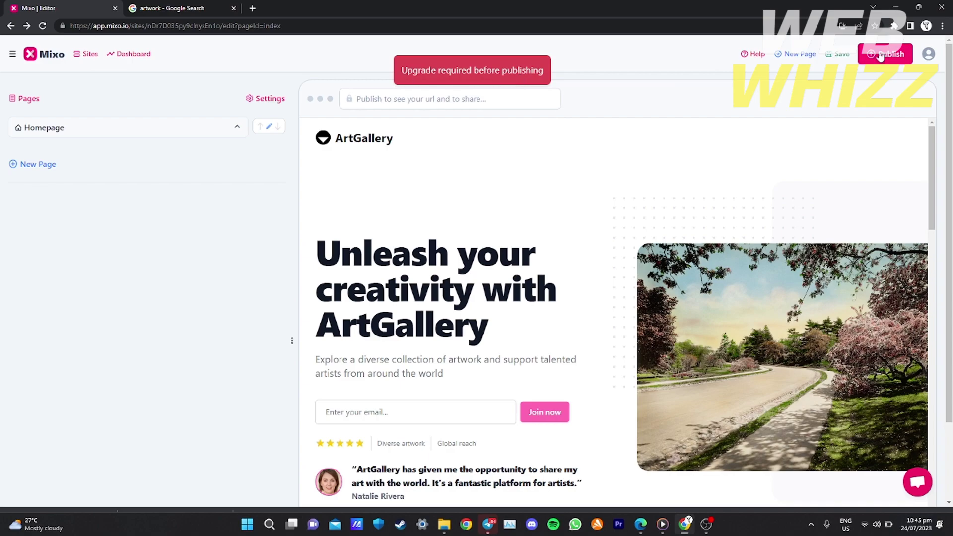
pyautogui.scroll(-15, 645, 189)
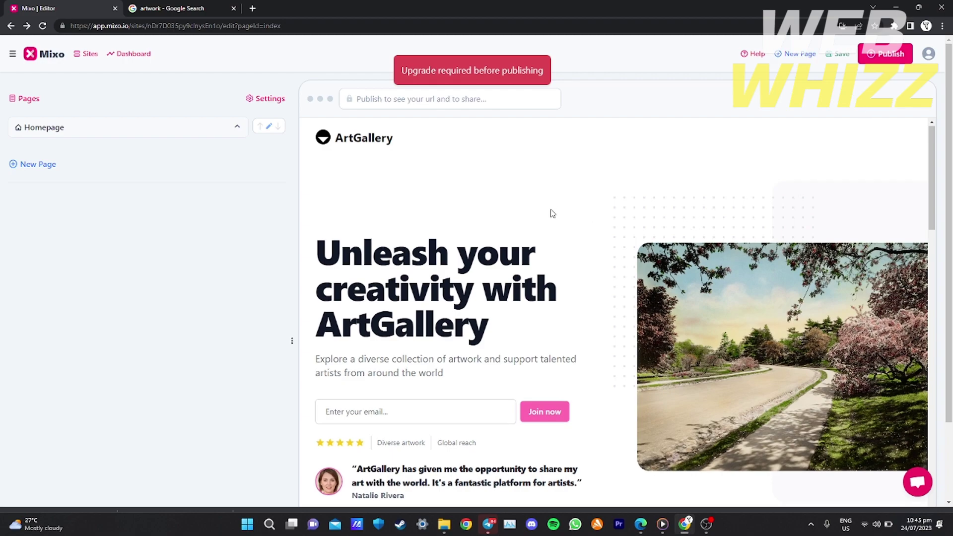
pyautogui.scroll(-10, 551, 213)
pyautogui.scroll(10, 811, 285)
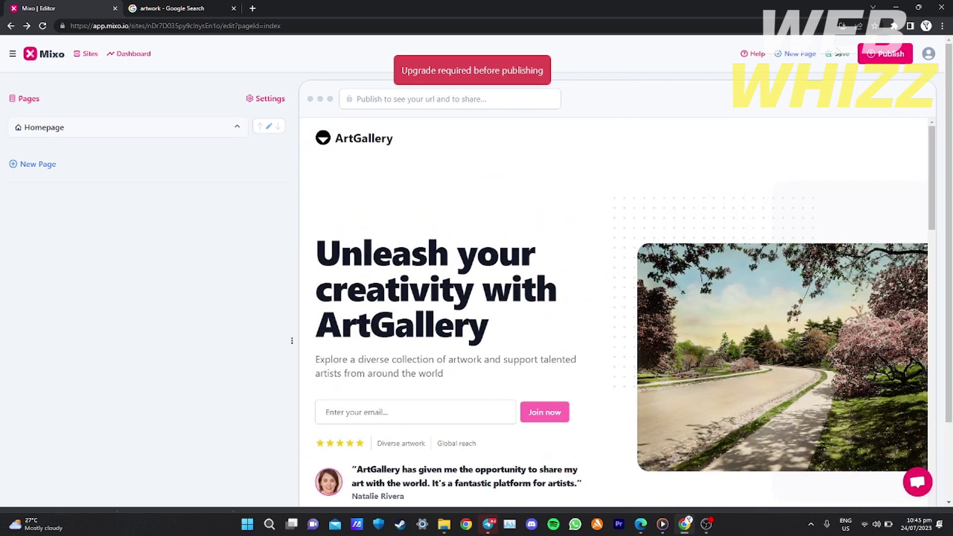
pyautogui.scroll(-10, 456, 112)
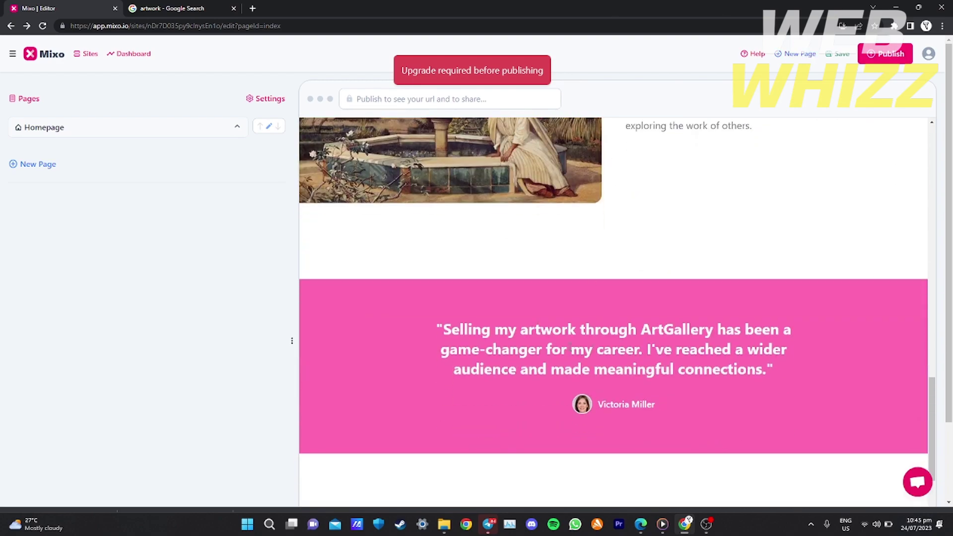
pyautogui.scroll(10, 644, 191)
pyautogui.scroll(-6, 546, 298)
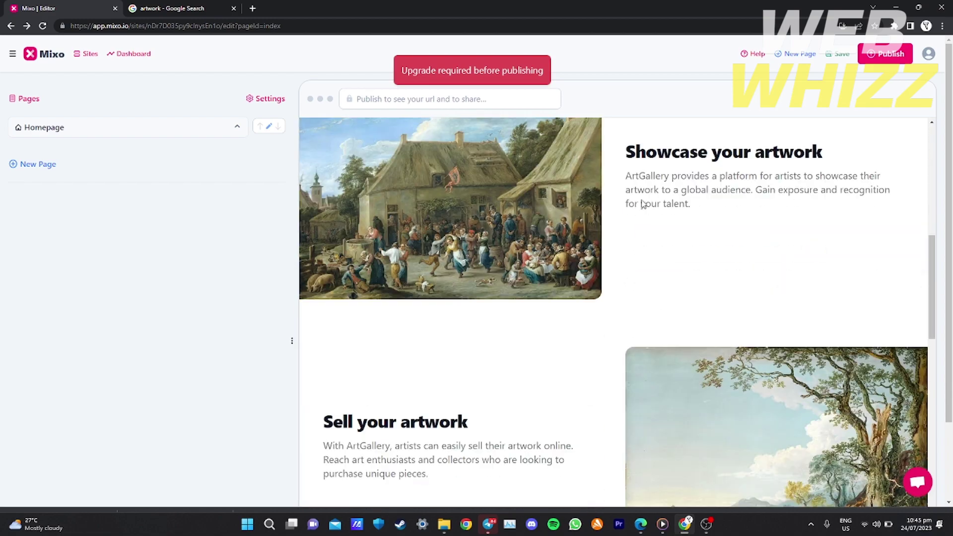
pyautogui.scroll(-7, 593, 192)
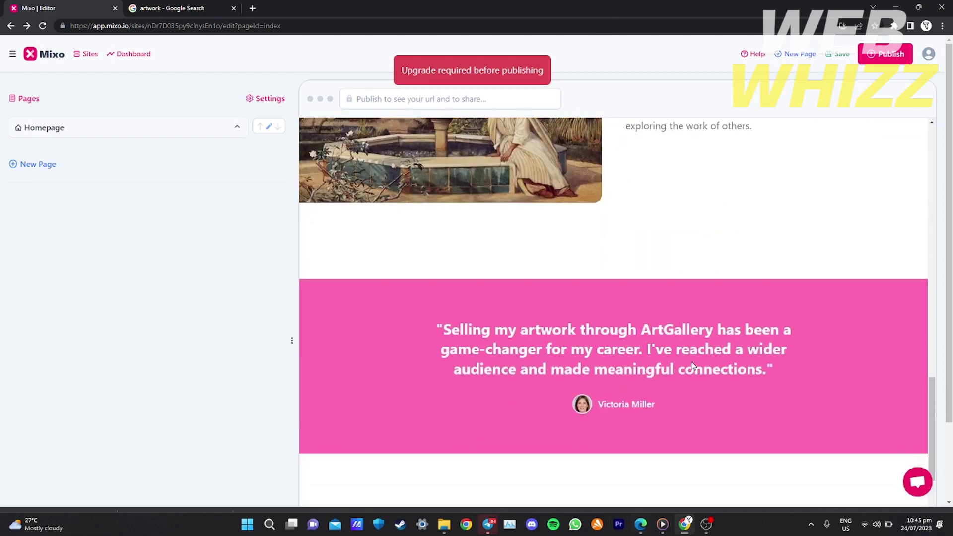
pyautogui.click(885, 53)
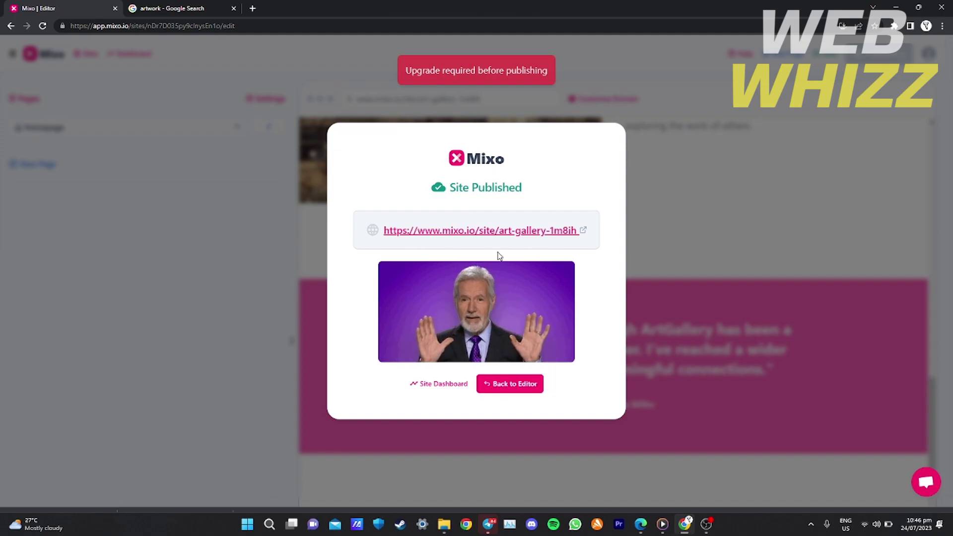
# Open the live site URL mixo.io/site/art-gallery-1m8ih in a new tab.
pyautogui.click(497, 231)
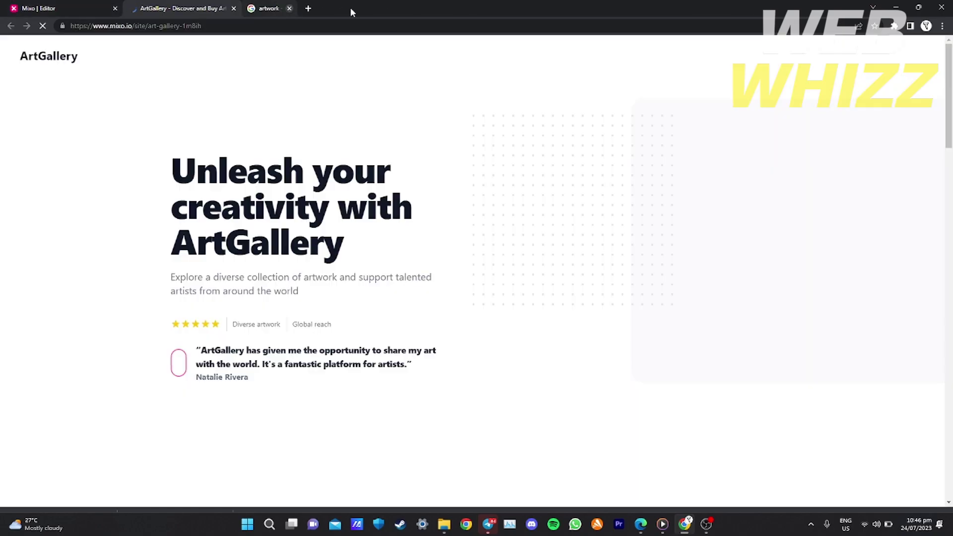
# Close the artwork Google Search tab and scroll through the live ArtGallery page.
pyautogui.click(353, 8)
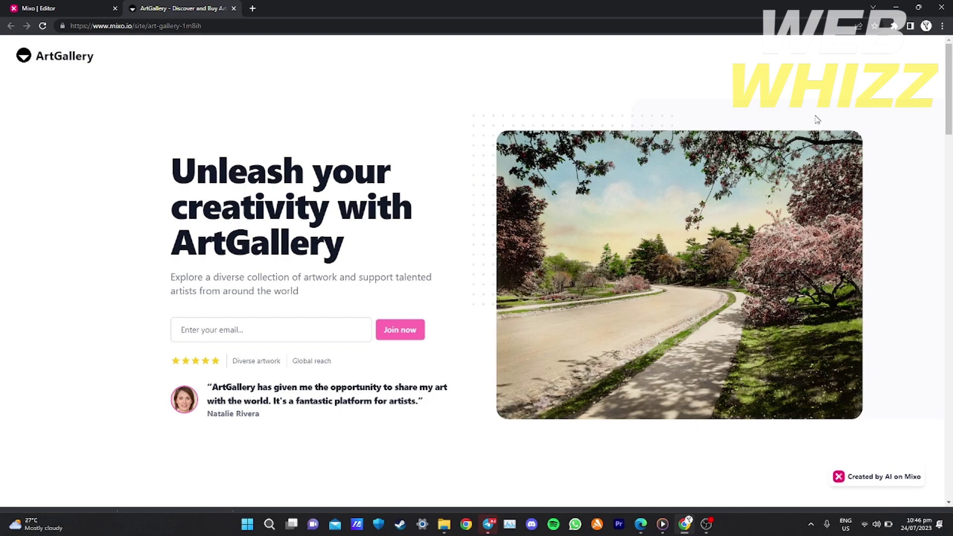
pyautogui.scroll(-15, 784, 392)
pyautogui.scroll(-14, 783, 392)
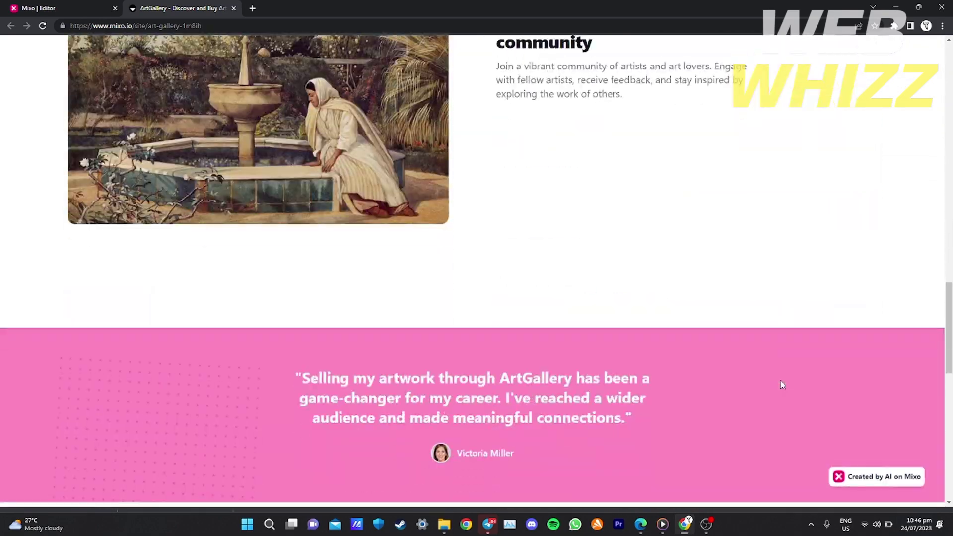
pyautogui.scroll(6, 797, 386)
pyautogui.scroll(-5, 477, 268)
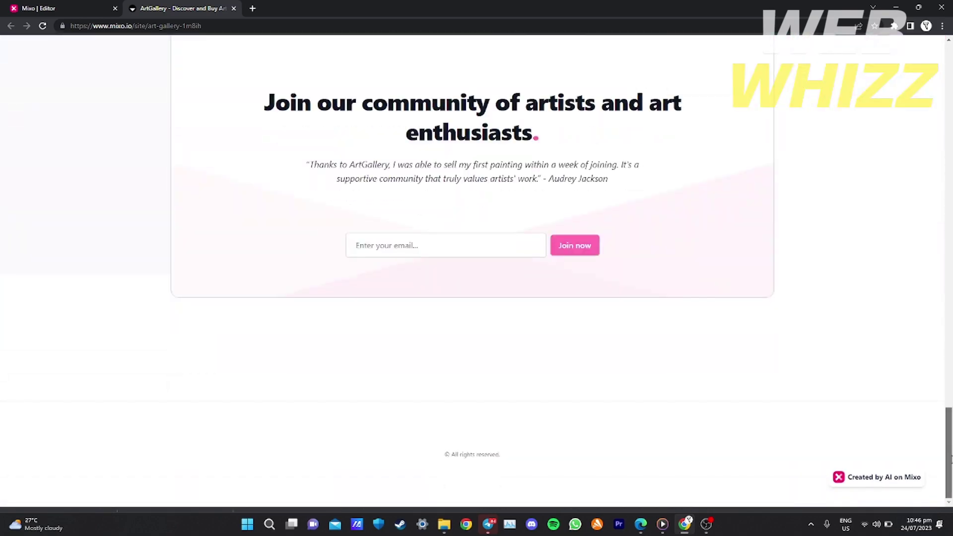
pyautogui.scroll(20, 196, 150)
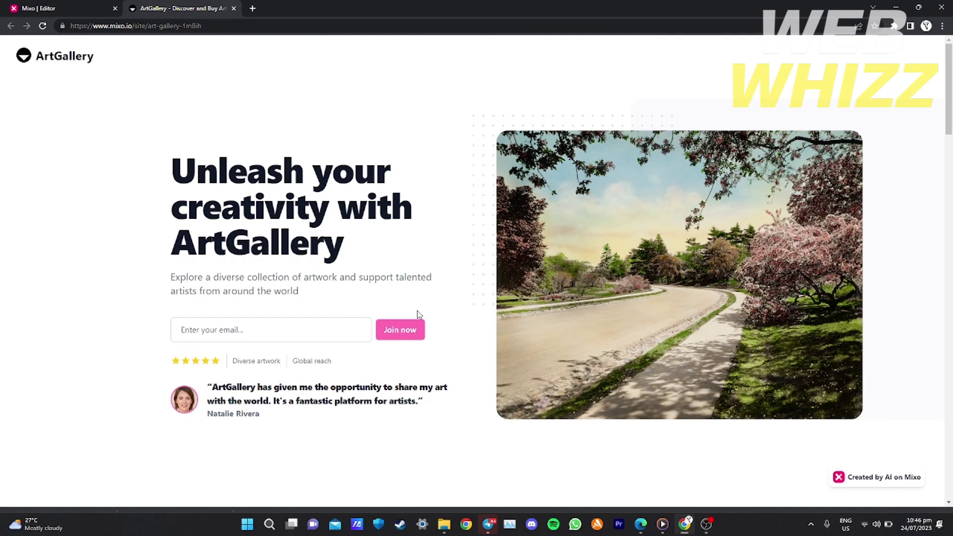